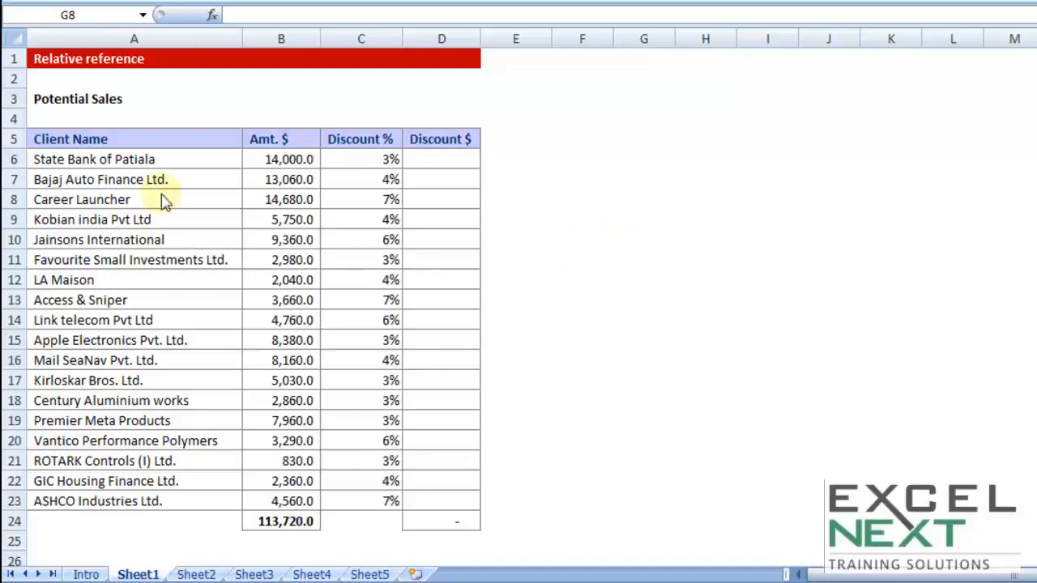
Highlight the Client Name, Amt. $ and Discount % columns of the table
left_click_drag(106, 144, 86, 499)
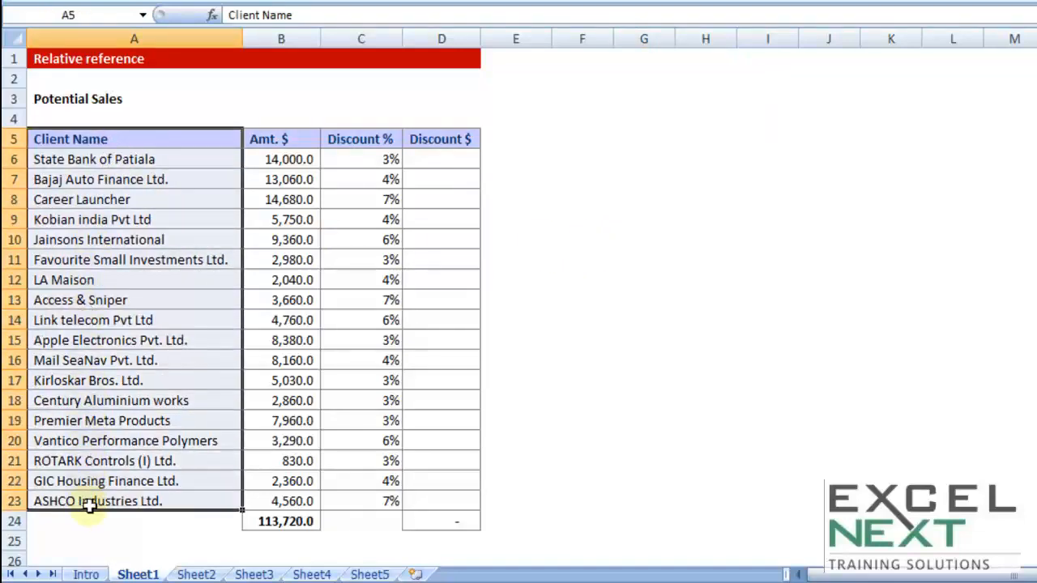
left_click_drag(279, 141, 293, 501)
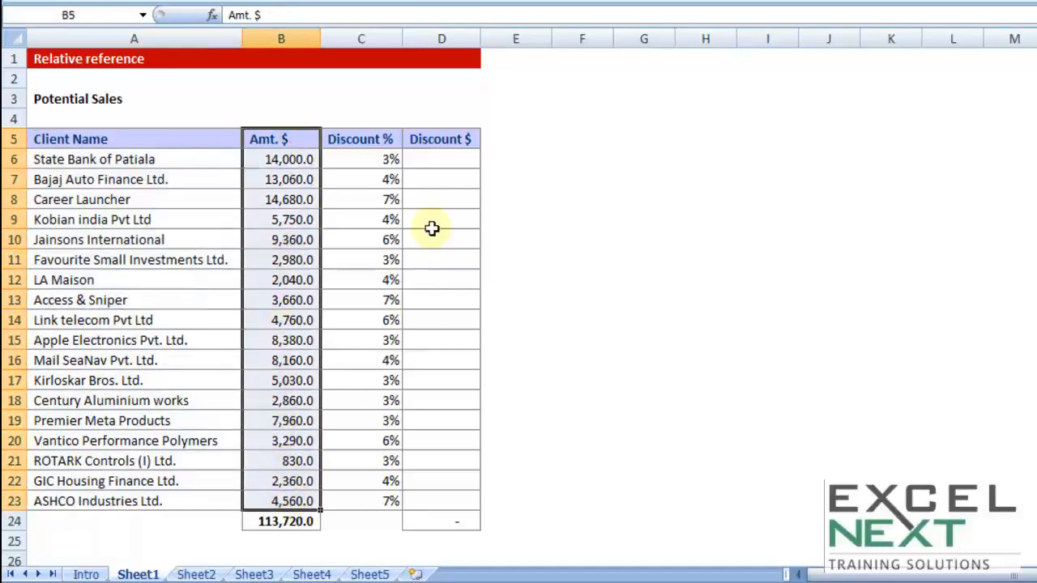
left_click_drag(388, 141, 361, 495)
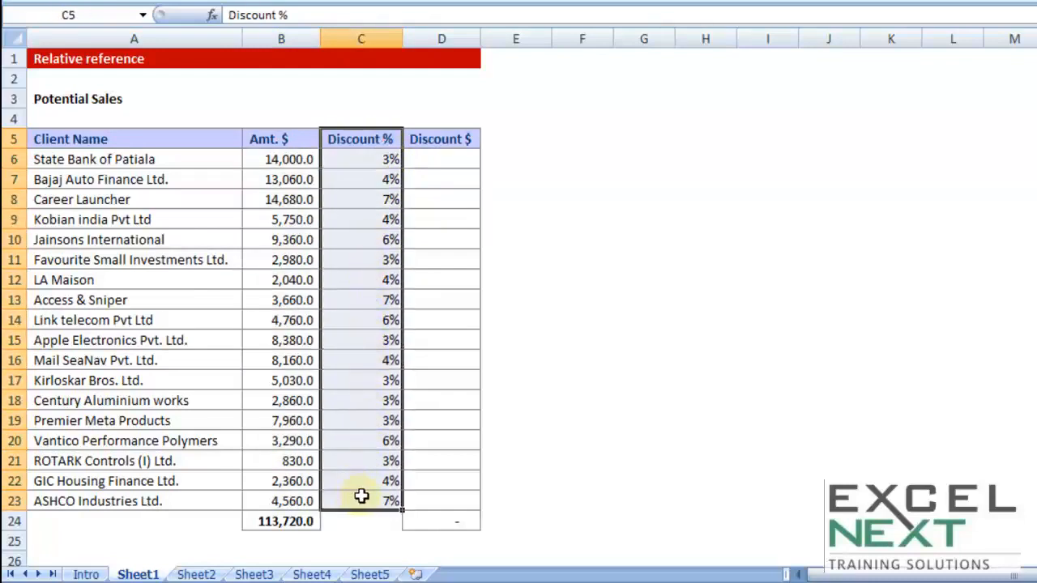
Enter =B6*C6 in D6, giving the first client's 420.0 discount
left_click(449, 157)
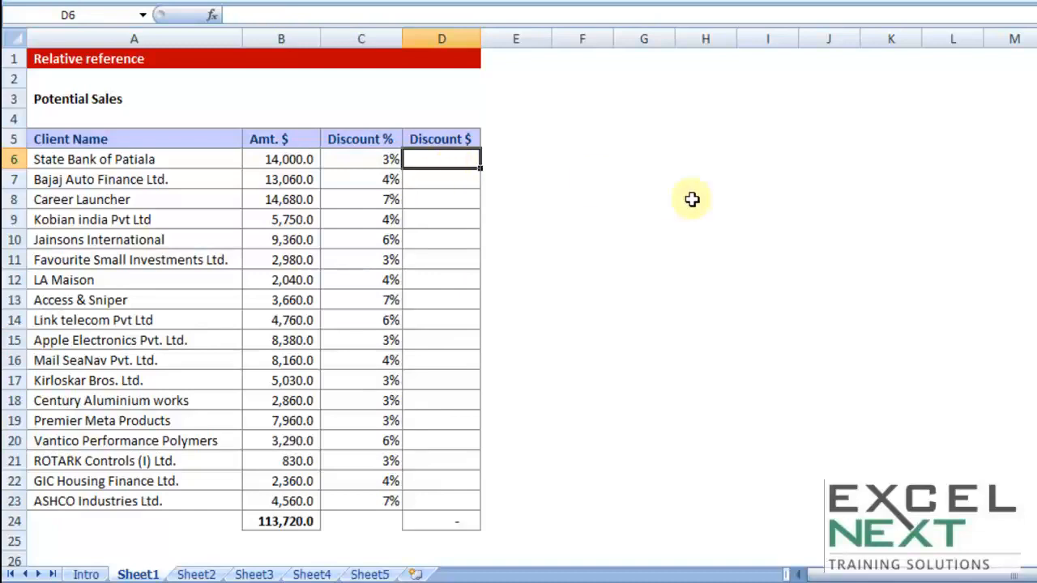
type("=")
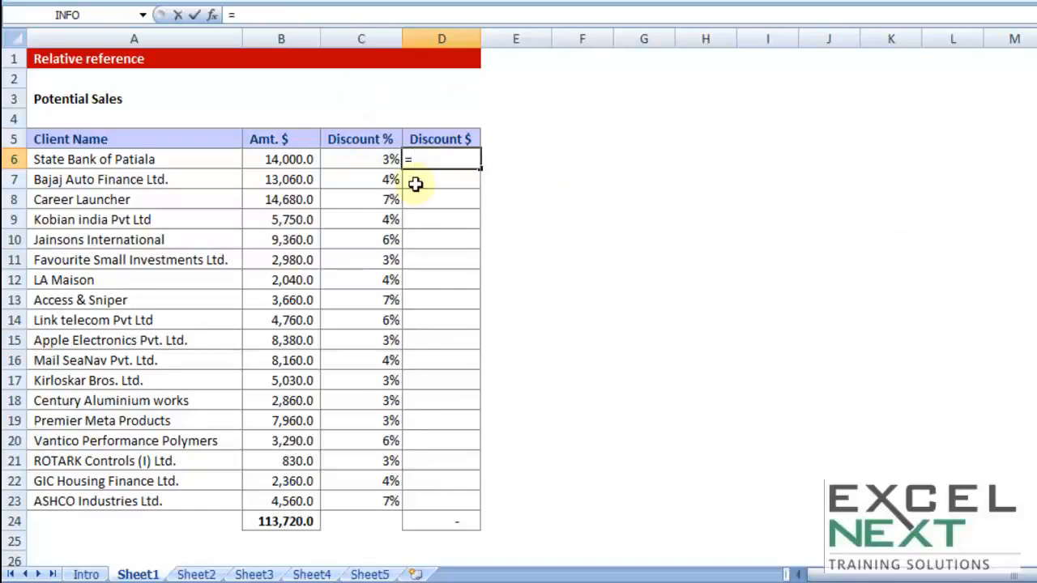
left_click(269, 160)
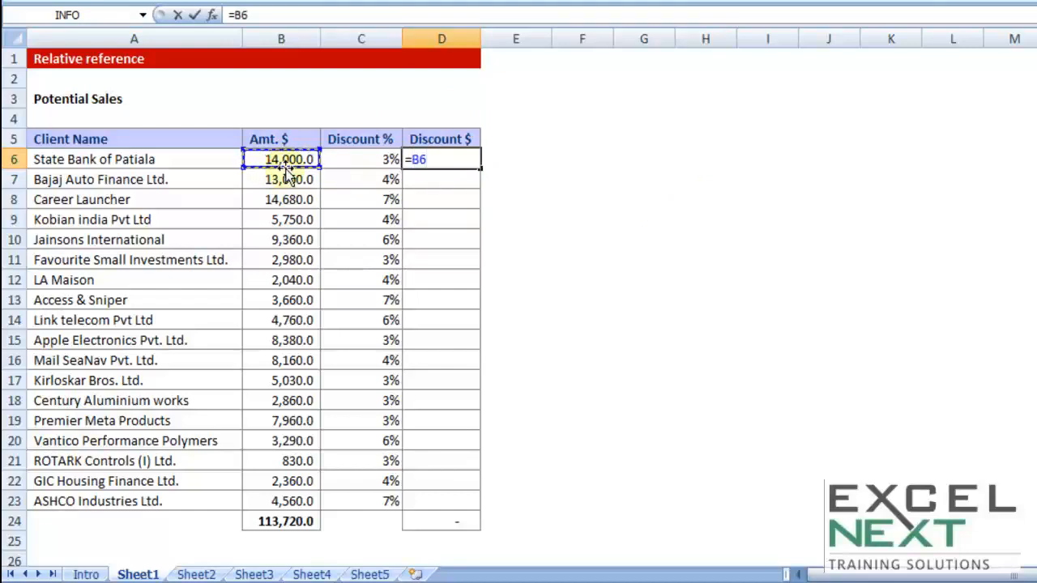
type("*")
left_click(381, 160)
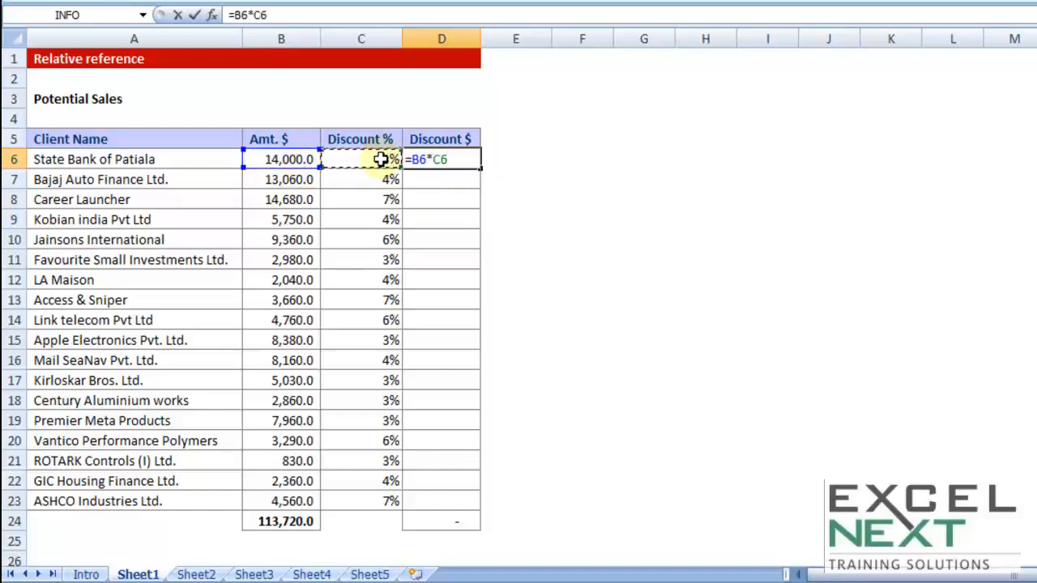
key("Return")
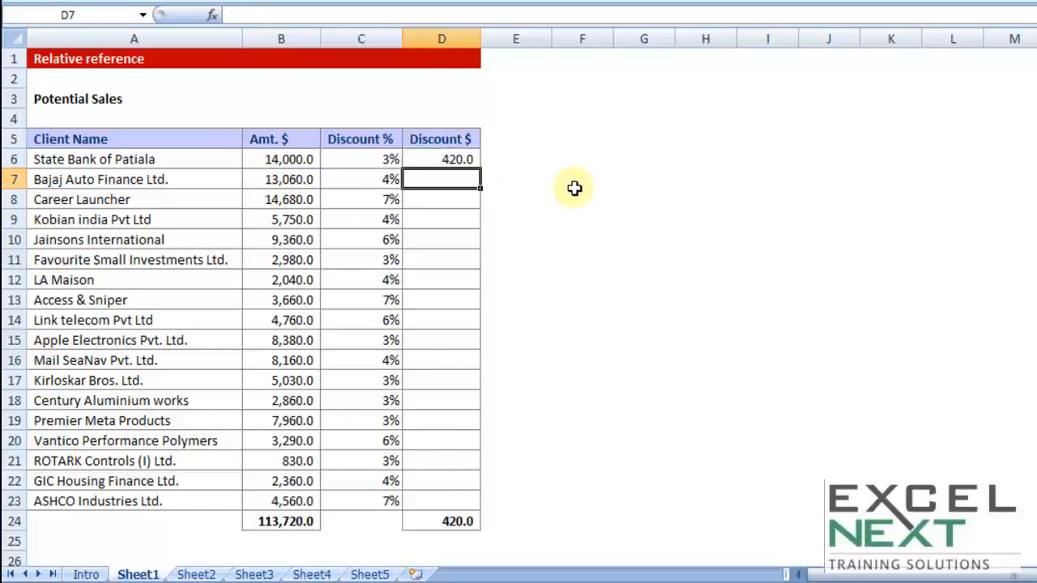
left_click(442, 158)
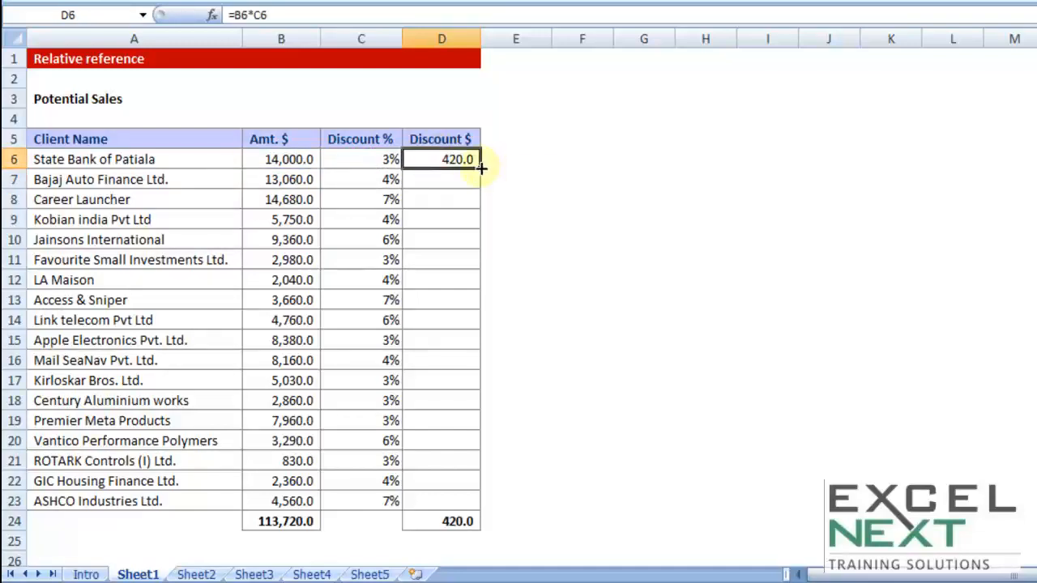
Copy the D6 formula down to D23 and check the relative references in the first rows
double_click(480, 168)
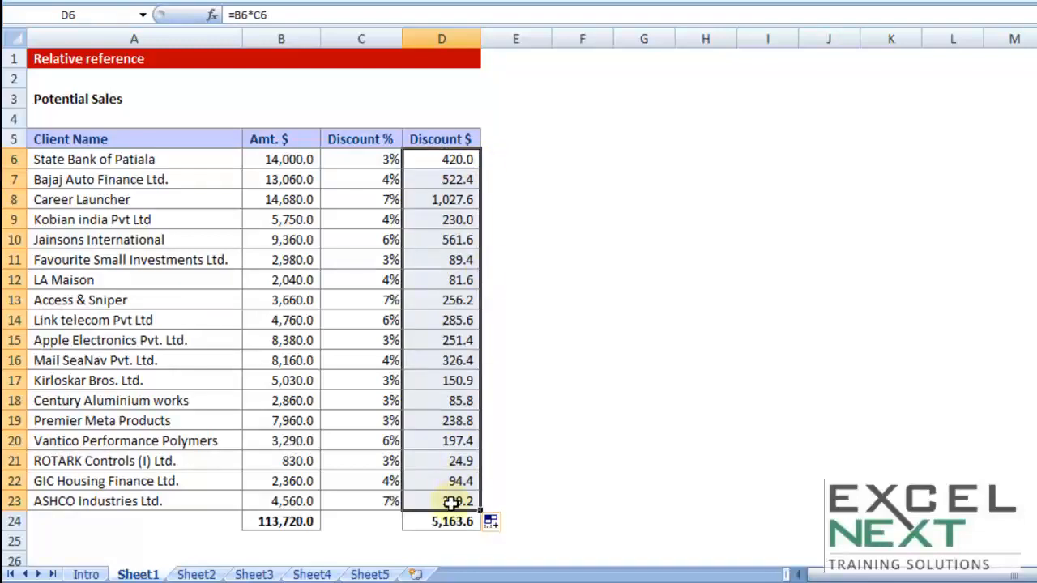
double_click(457, 159)
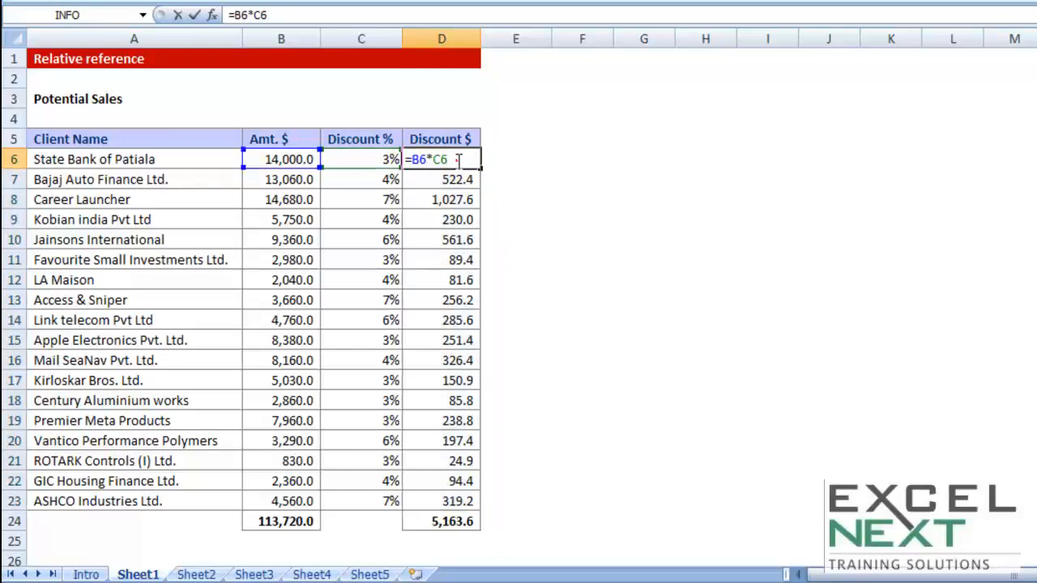
key("Return")
double_click(443, 179)
key("Return")
double_click(446, 201)
key("Return")
double_click(446, 220)
key("Escape")
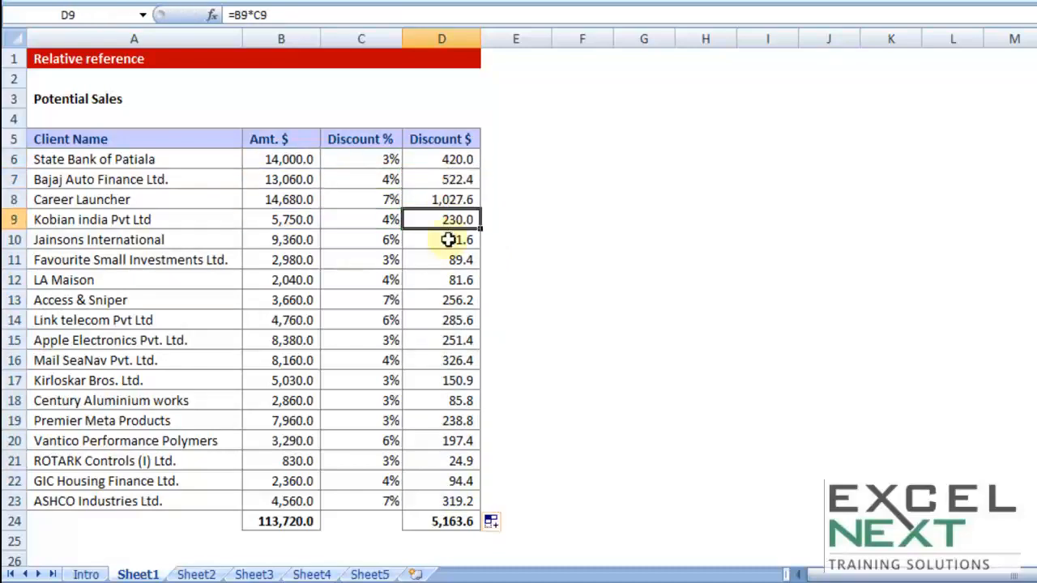
double_click(447, 240)
key("Return")
Check the copied formulas in rows 11 through 15, then return to D6
double_click(450, 260)
key("Return")
double_click(446, 279)
key("Return")
double_click(449, 299)
key("Return")
double_click(451, 320)
key("Return")
double_click(447, 340)
key("Return")
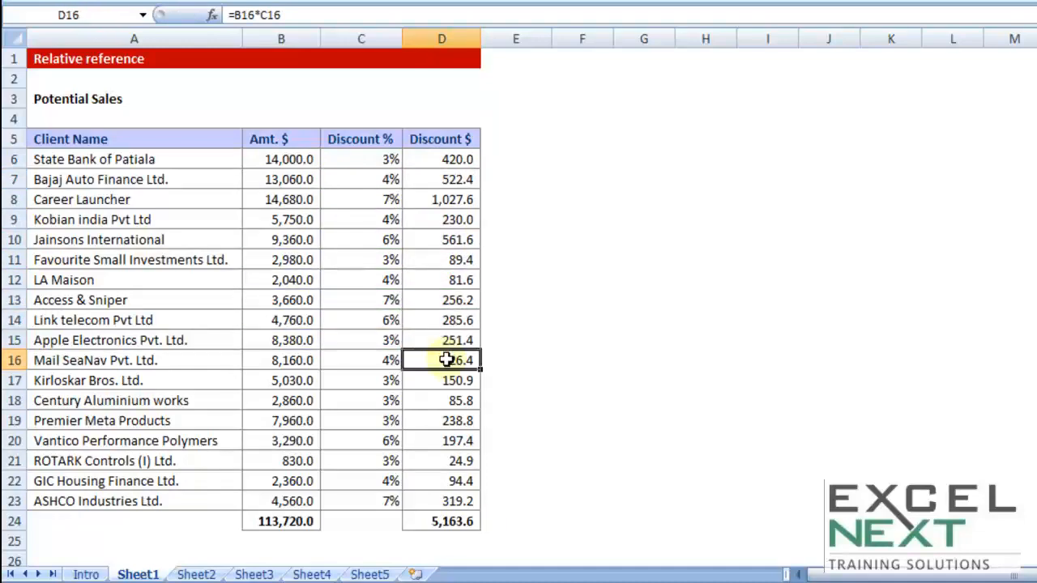
left_click(458, 159)
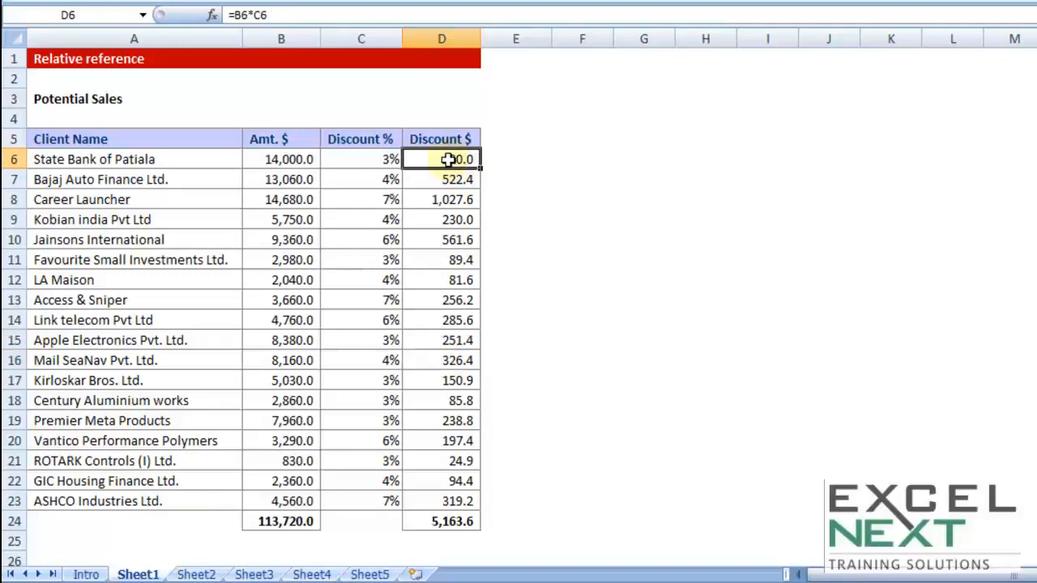
Zoom in and compare the D6, D7 and D8 formulas' shifting B and C references
scroll(540, 239, "up", 3)
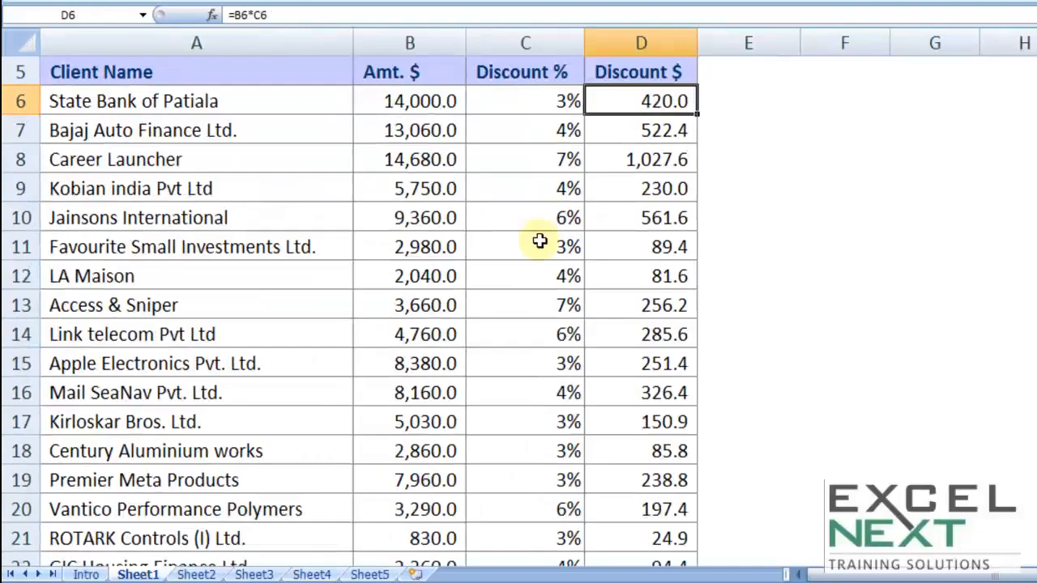
double_click(651, 104)
left_click_drag(598, 102, 669, 103)
key("Escape")
double_click(627, 127)
left_click_drag(599, 130, 649, 140)
key("Escape")
double_click(648, 155)
key("Escape")
Inspect the D9 and D10 formulas, then revisit D6 highlighting its B6 reference
double_click(622, 189)
left_click_drag(610, 191, 634, 219)
key("Escape")
double_click(615, 216)
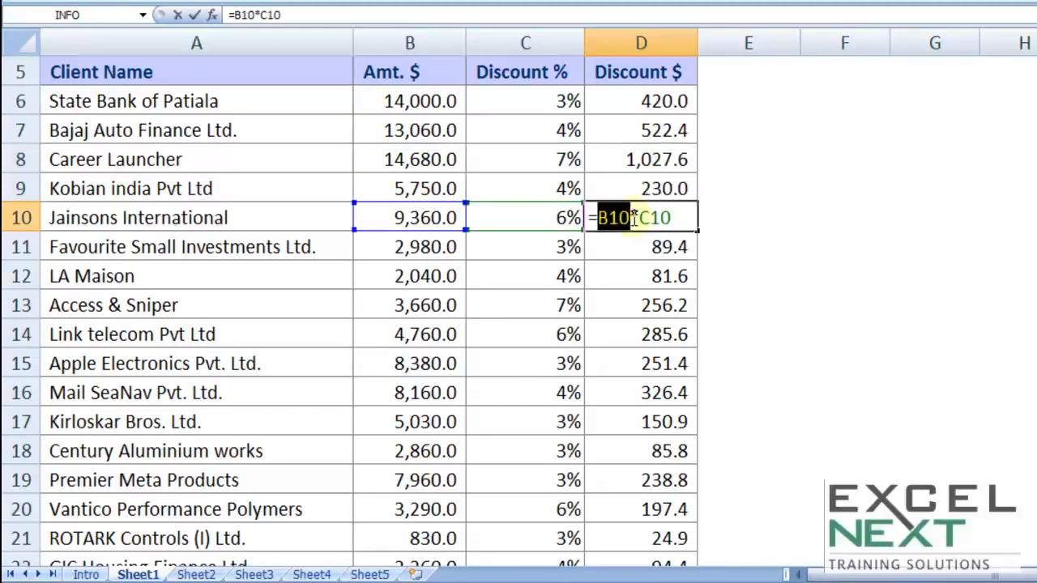
key("Escape")
scroll(666, 232, "down", 3)
scroll(666, 233, "up", 3)
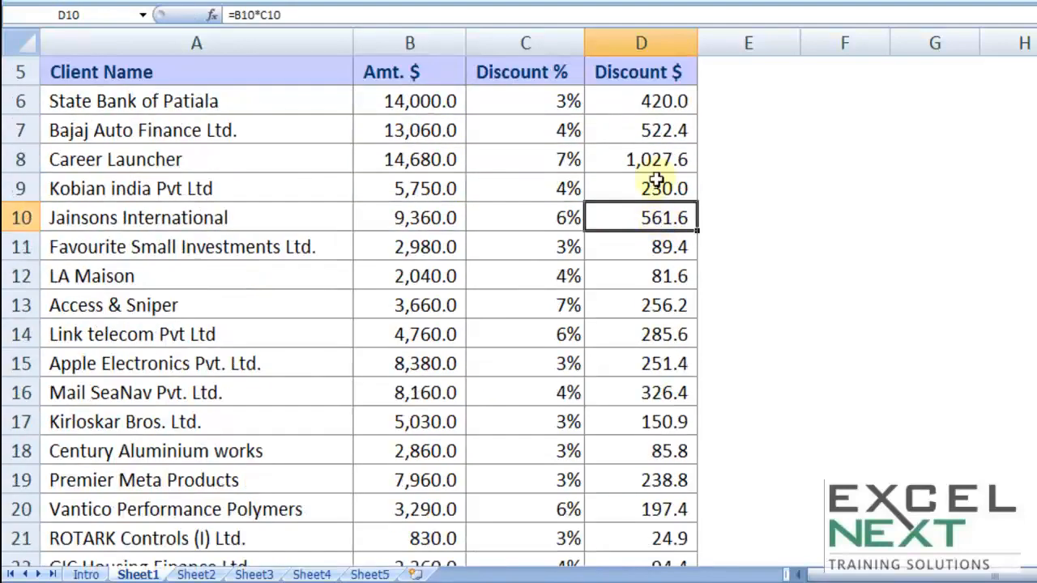
double_click(648, 101)
left_click_drag(597, 100, 620, 102)
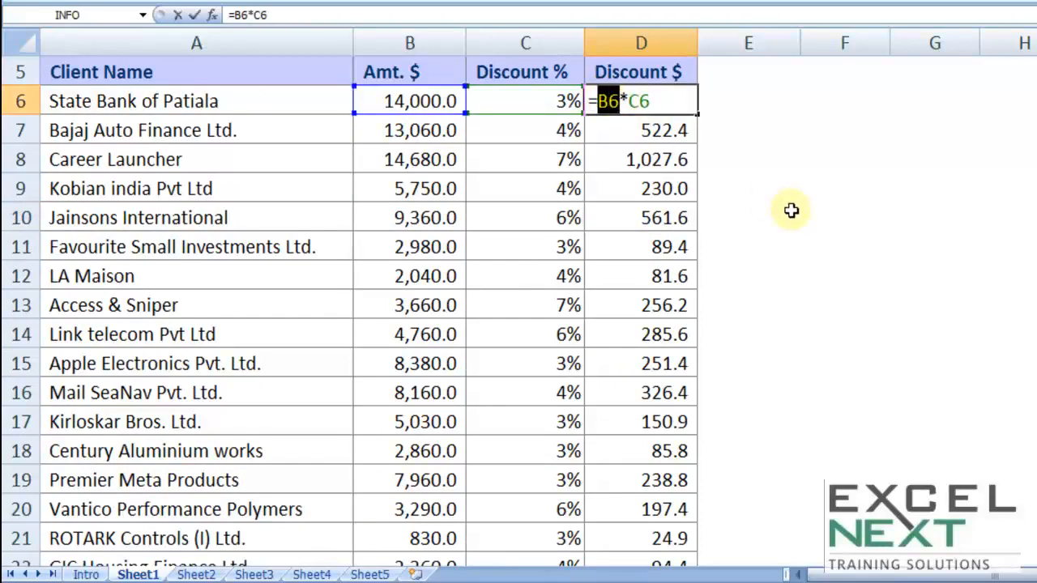
scroll(791, 211, "up", 1)
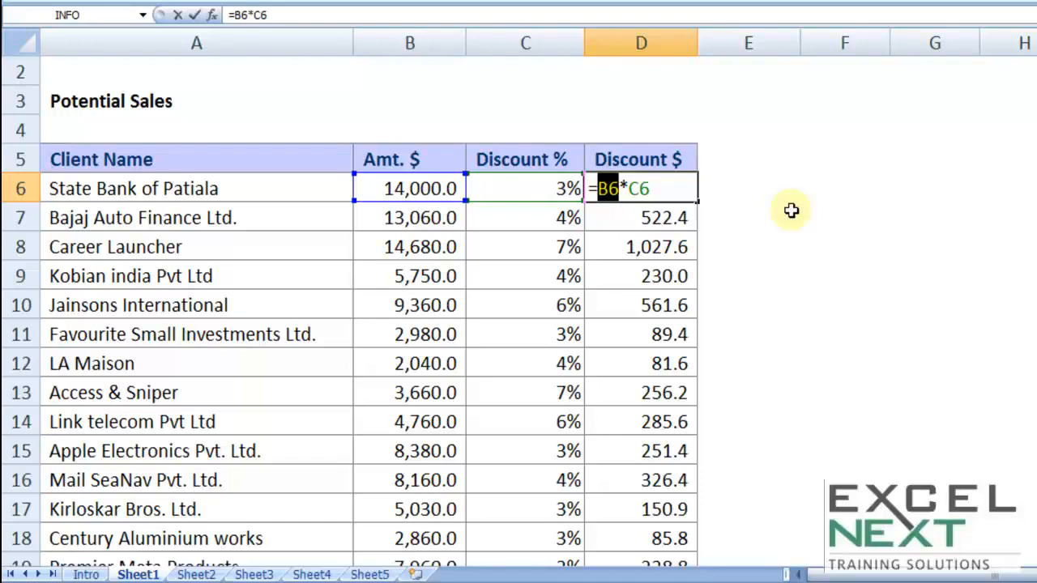
key("ctrl+Return")
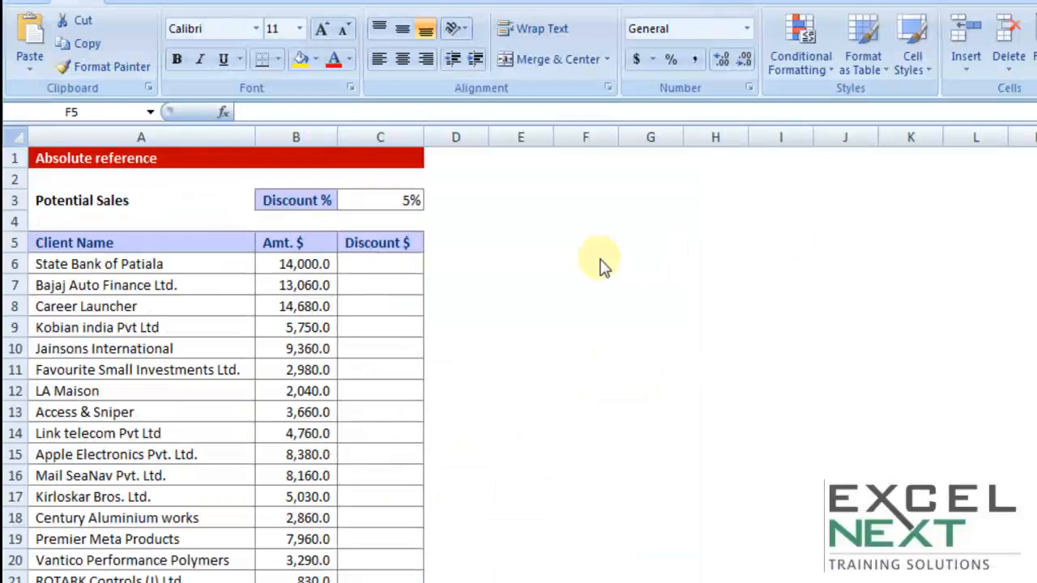
left_click_drag(146, 243, 296, 582)
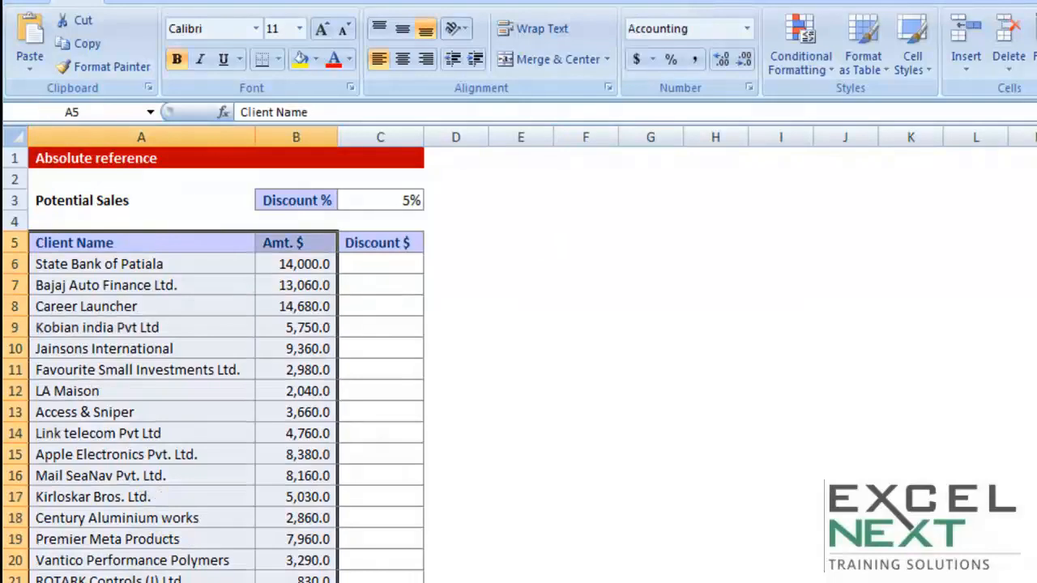
left_click(416, 199)
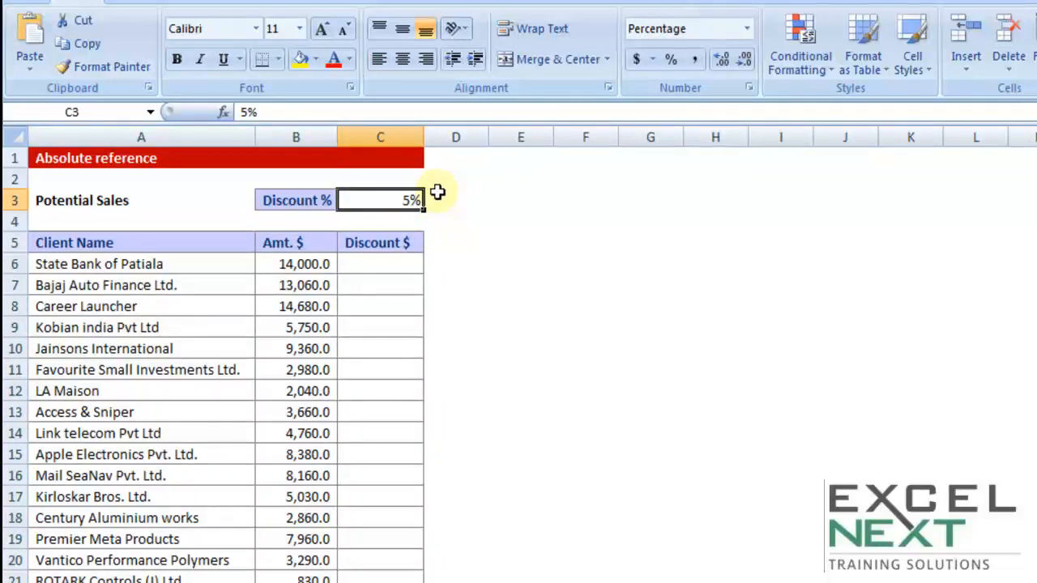
left_click(387, 273)
left_click_drag(387, 272, 381, 582)
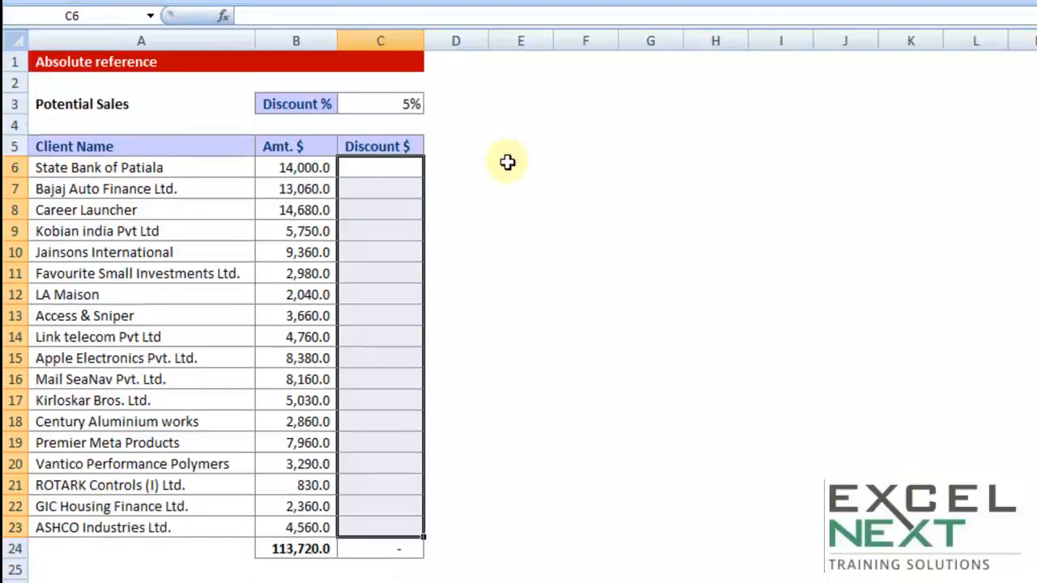
scroll(560, 225, "up", 2)
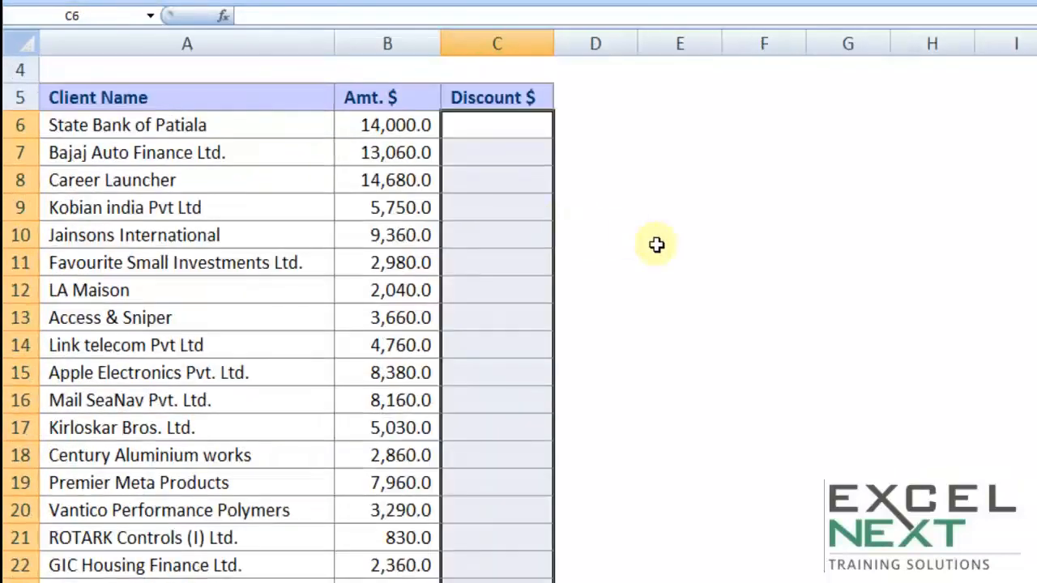
scroll(656, 245, "up", 1)
Enter =B6*C3 in C6, giving a 700.0 discount for the first client
left_click(507, 213)
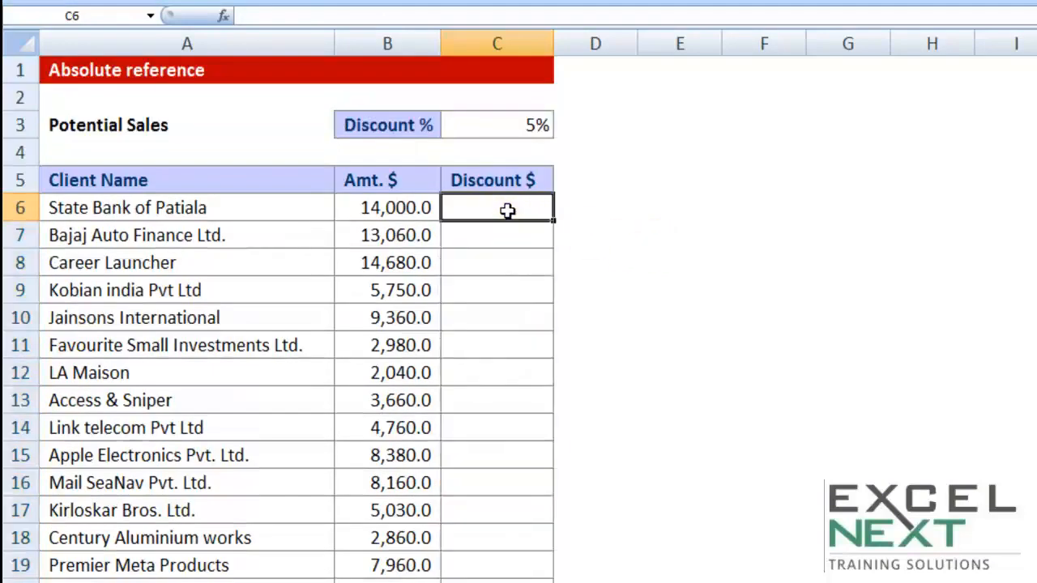
type("=")
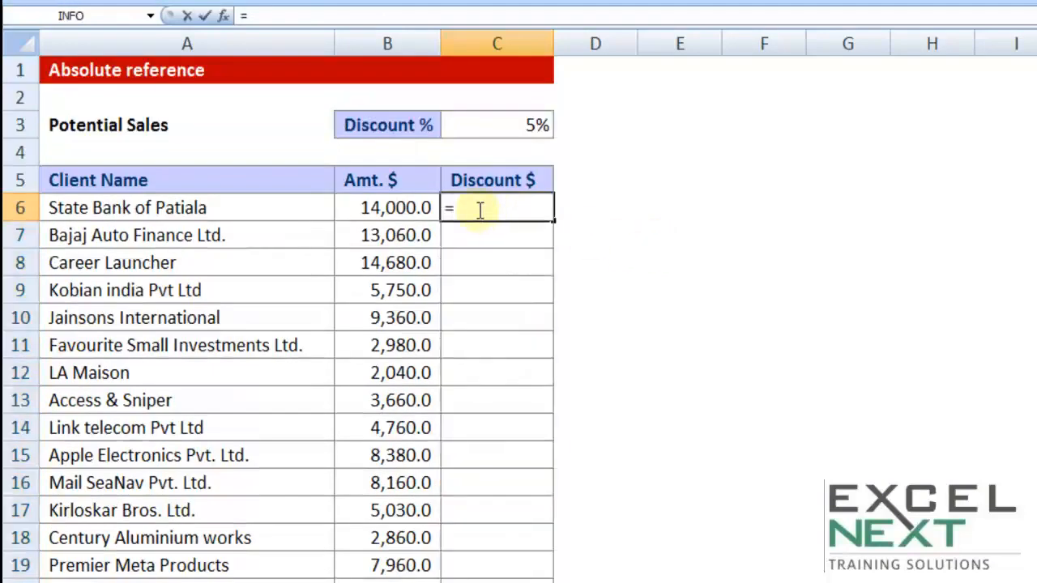
left_click(405, 208)
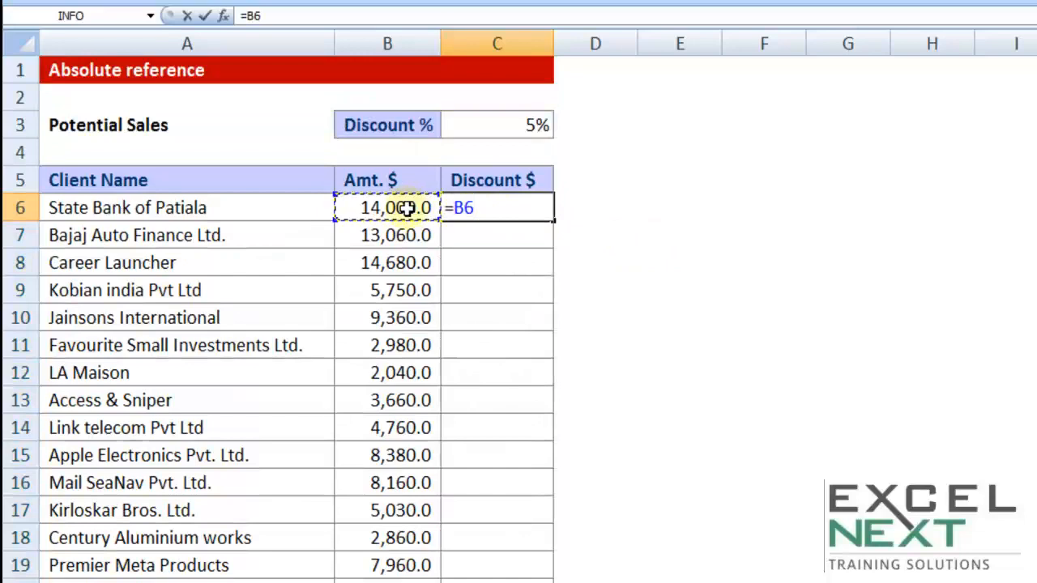
type("*")
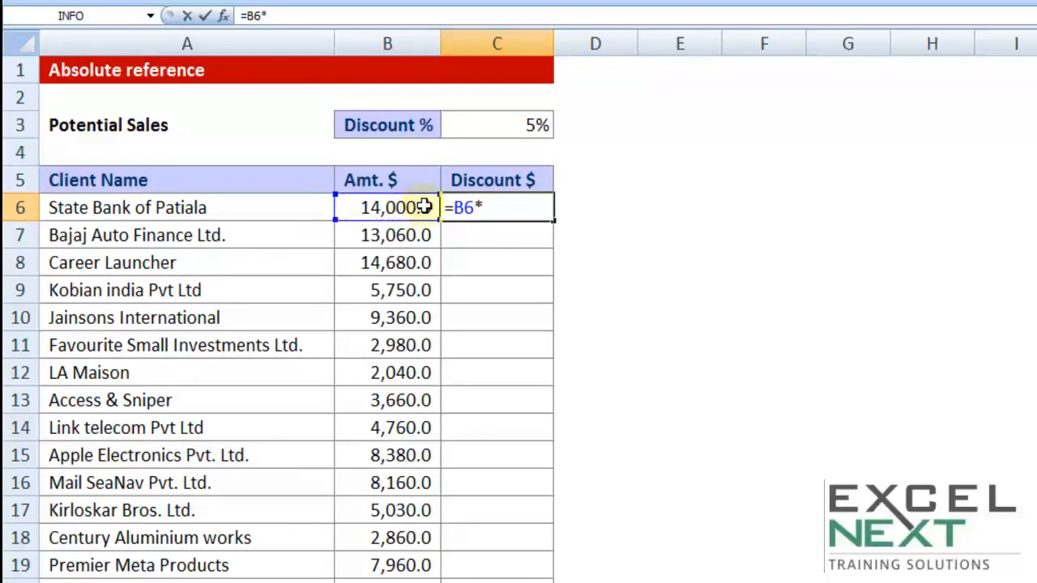
left_click(499, 124)
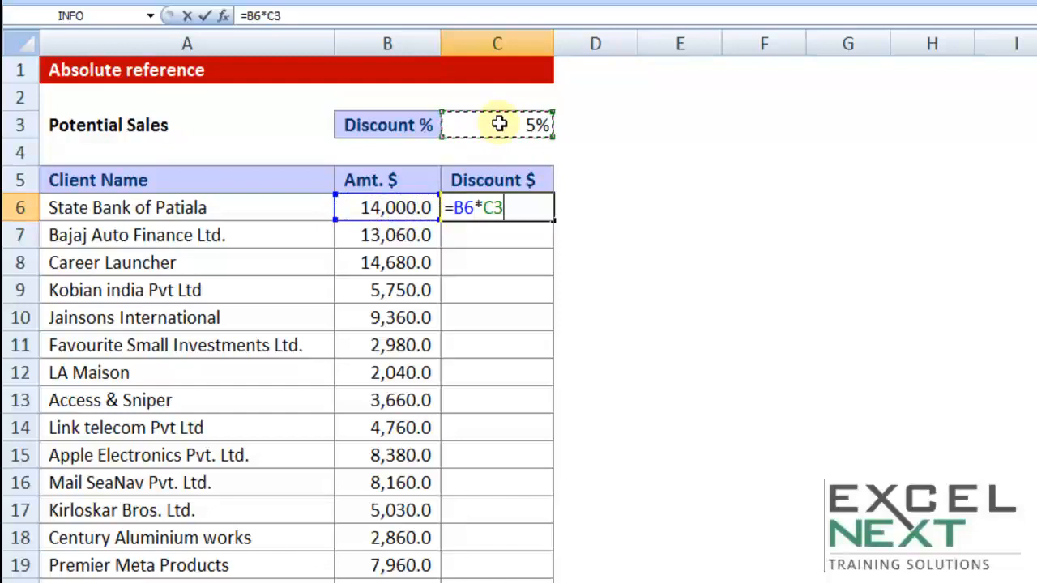
key("Return")
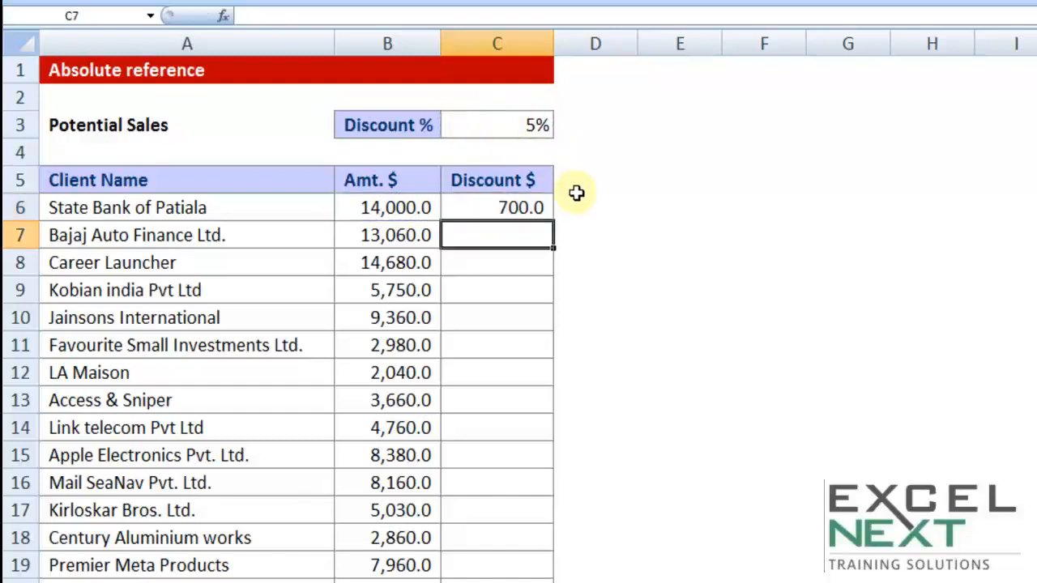
left_click(530, 207)
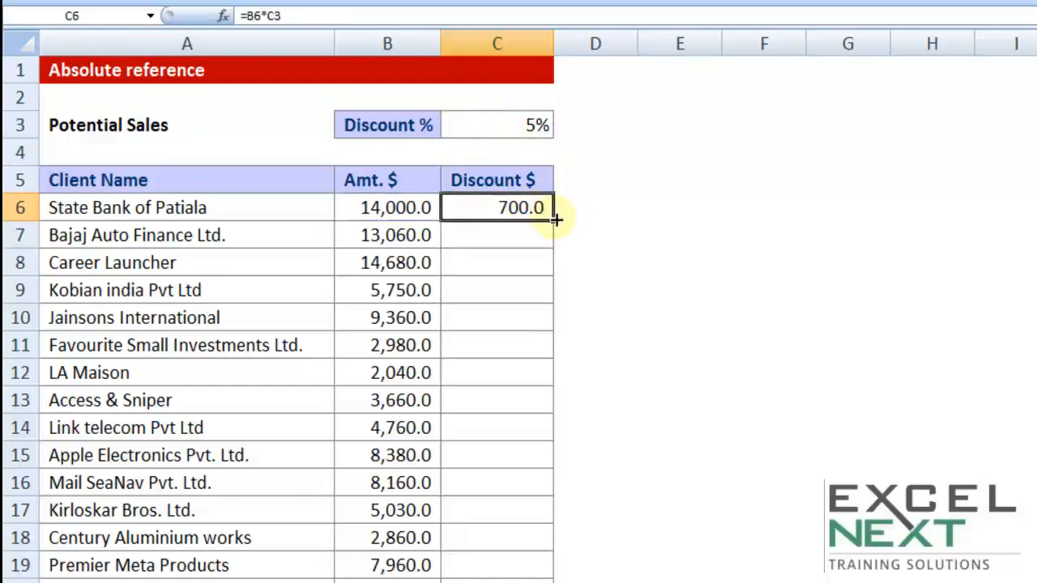
Fill C6's formula down to C10, producing -, #VALUE! and ######## errors
left_click_drag(556, 218, 547, 332)
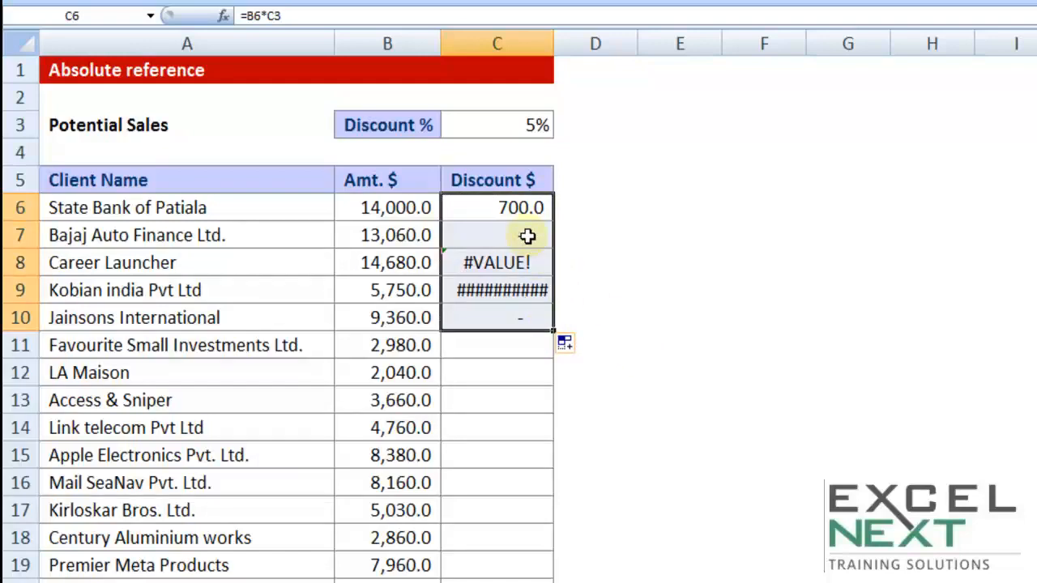
double_click(519, 208)
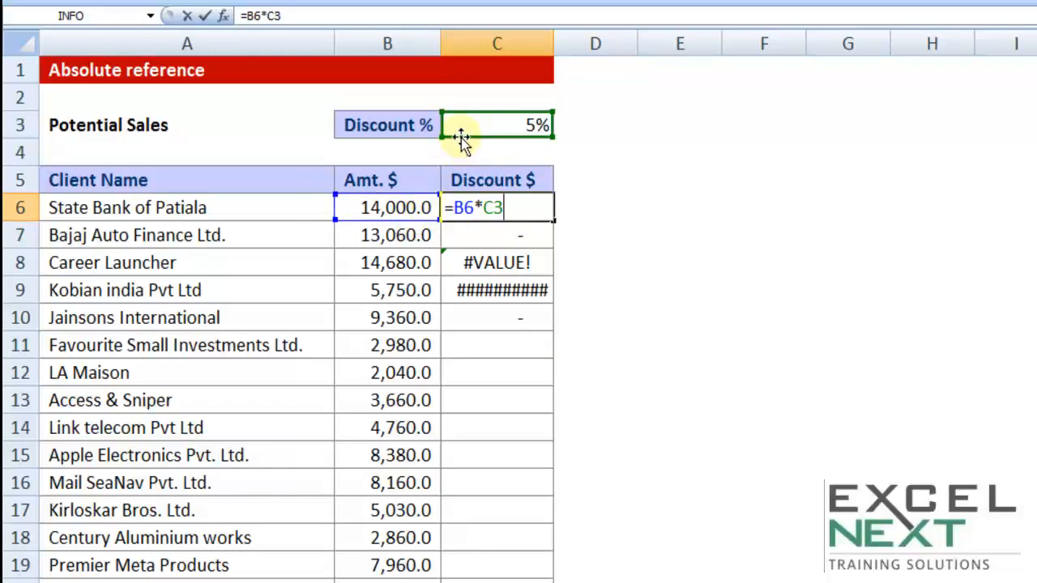
Compare the C6, C7 and C8 formulas to see the C3 reference shifting down
key("ctrl+Return")
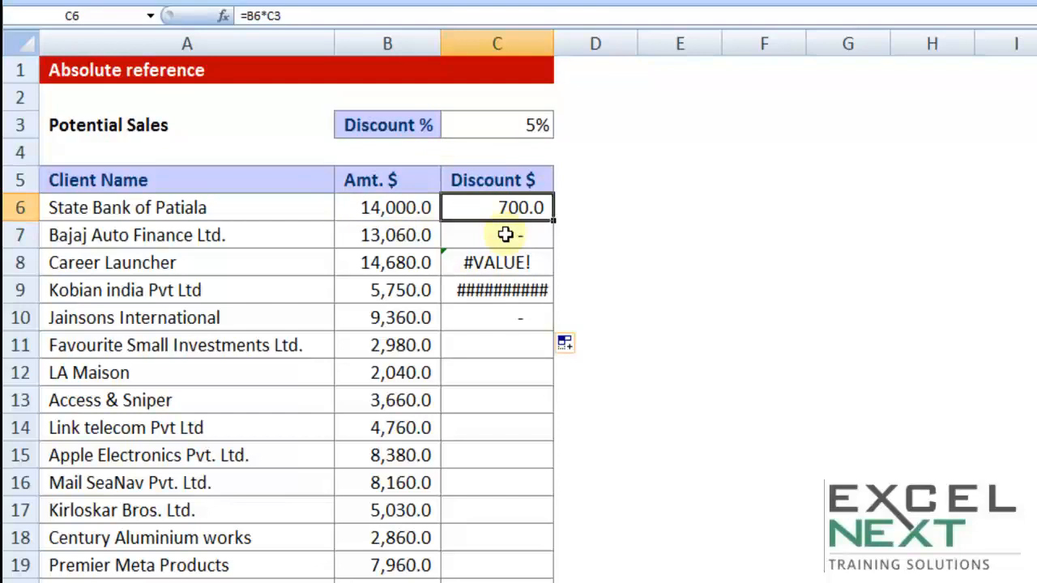
double_click(505, 234)
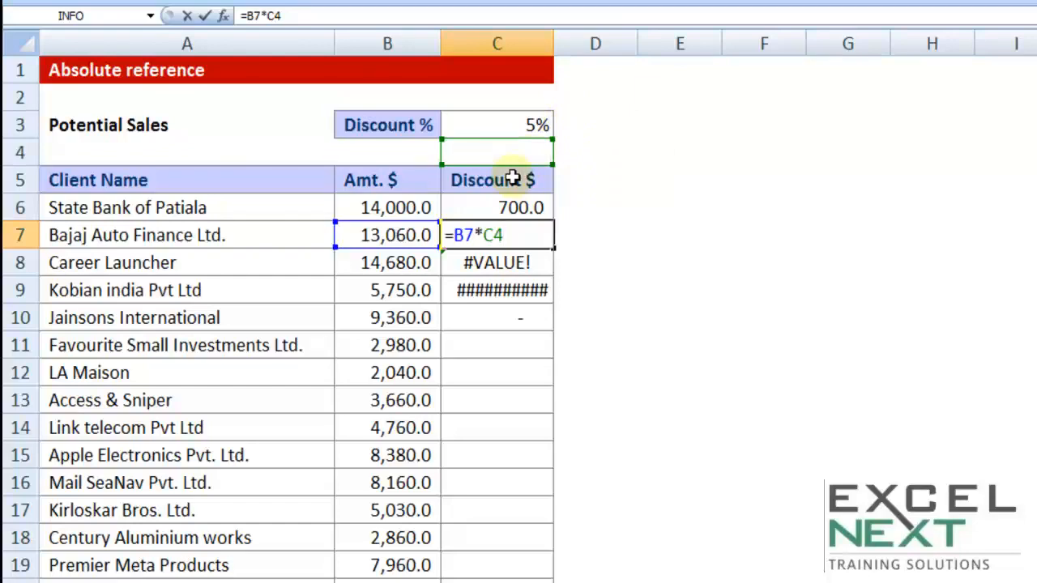
key("ctrl+Return")
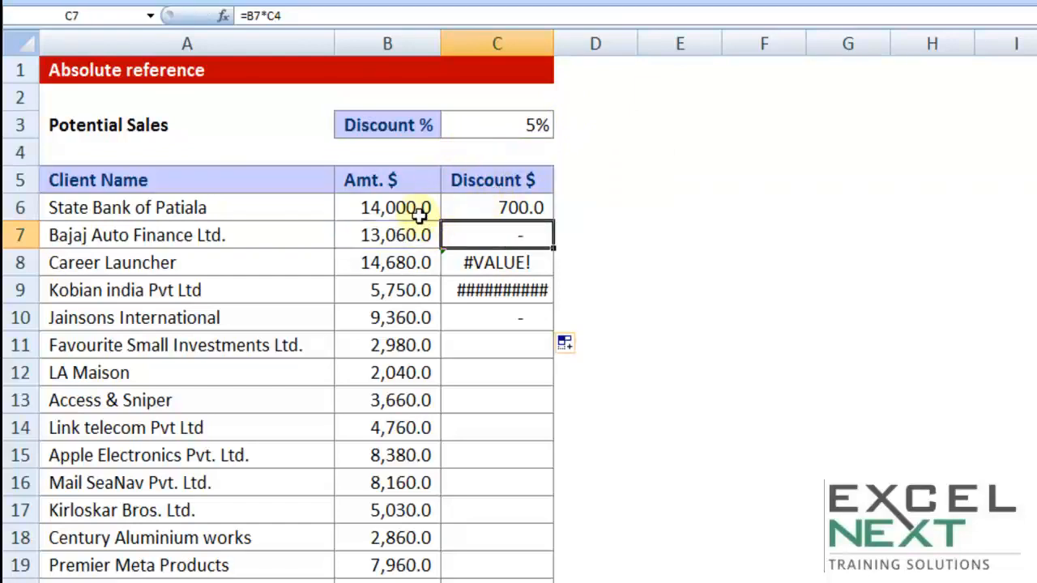
double_click(507, 262)
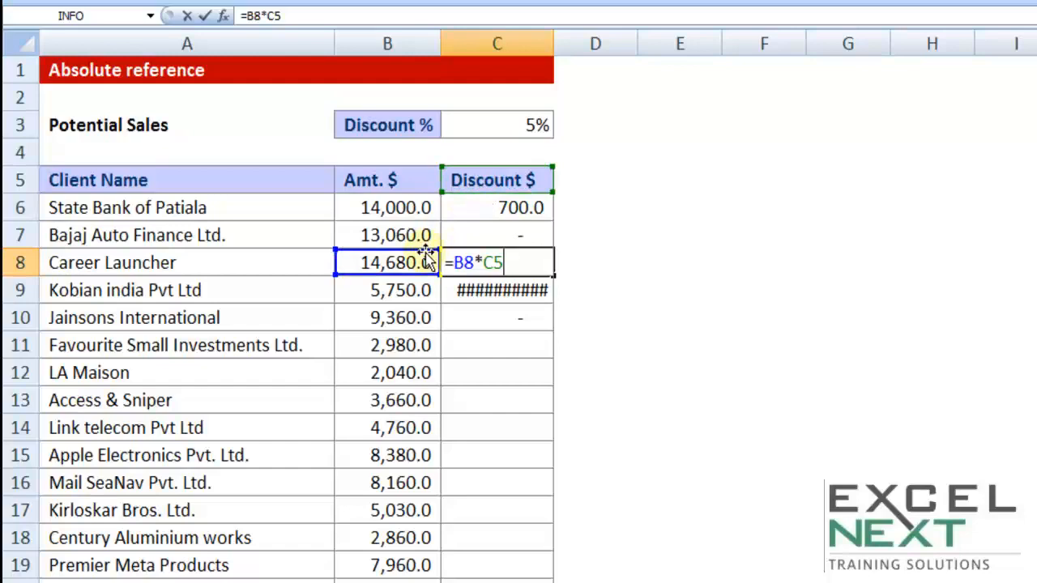
key("Escape")
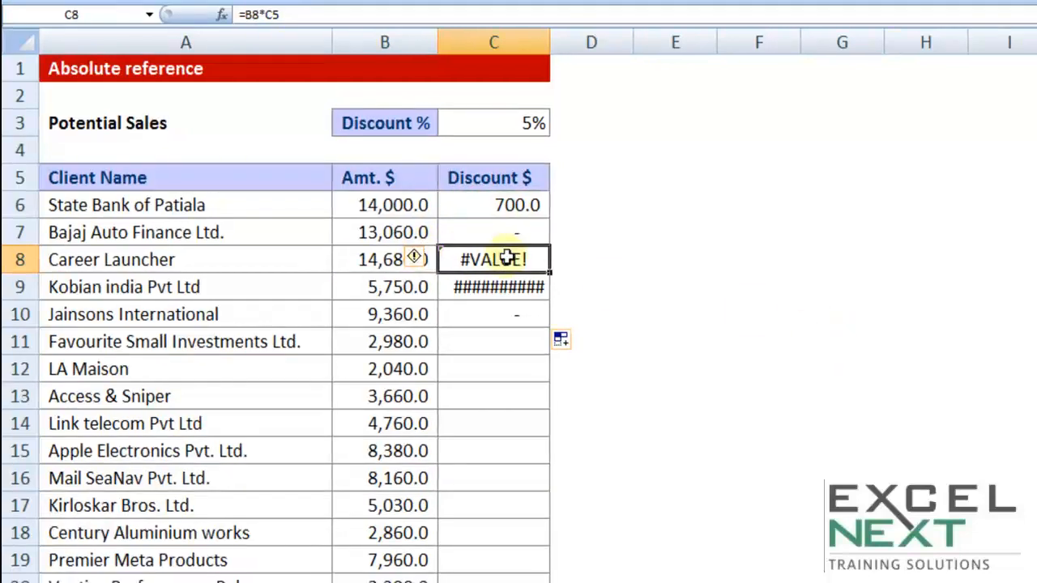
double_click(501, 205)
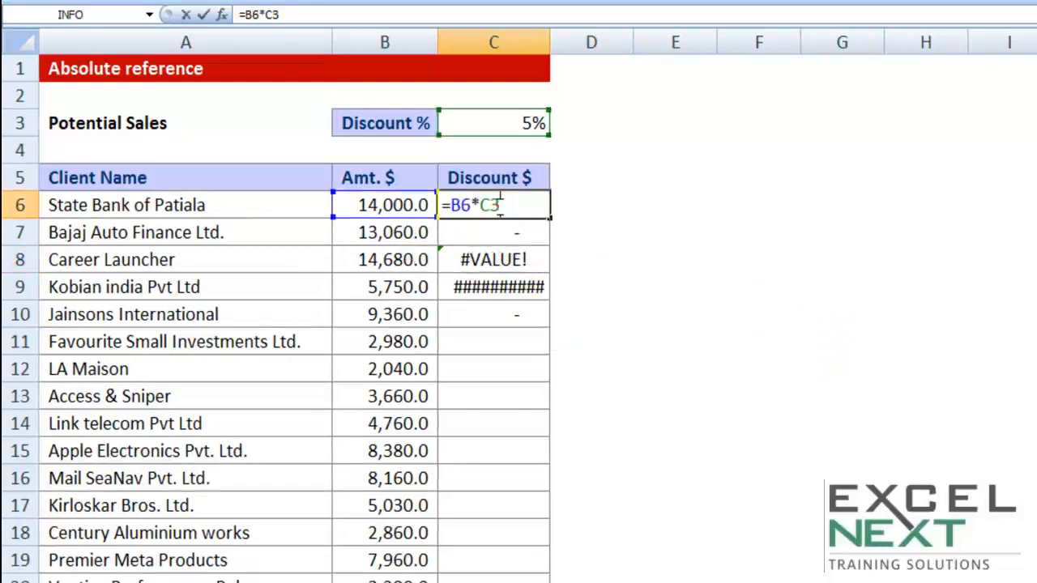
double_click(491, 232)
double_click(488, 205)
left_click_drag(479, 205, 531, 232)
key("ctrl+Return")
Confirm C7 and C8 point at C4 and C5 instead of C3
double_click(503, 232)
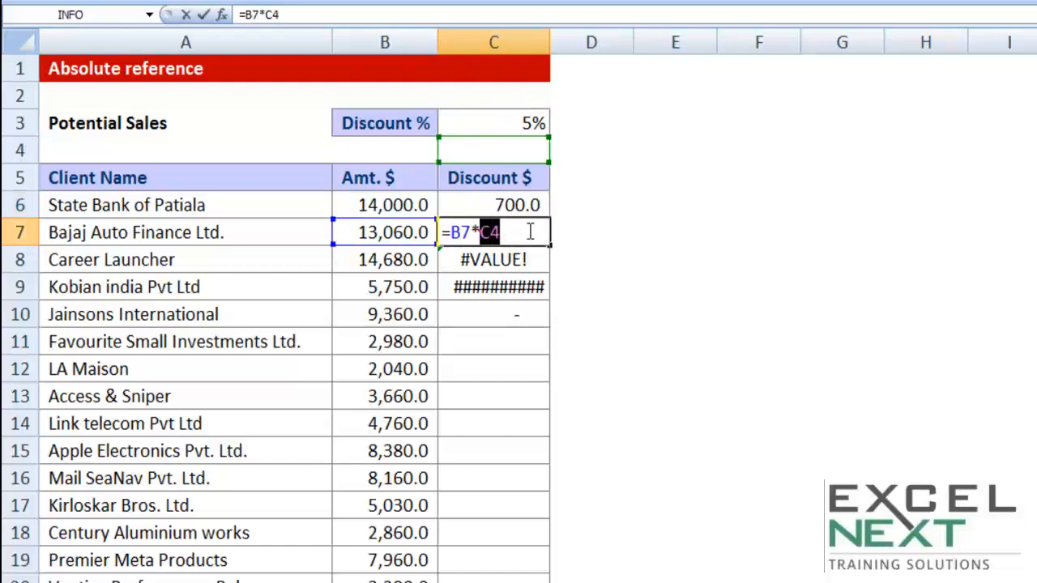
key("ctrl+Return")
double_click(509, 259)
left_click_drag(480, 259, 524, 259)
key("ctrl+Return")
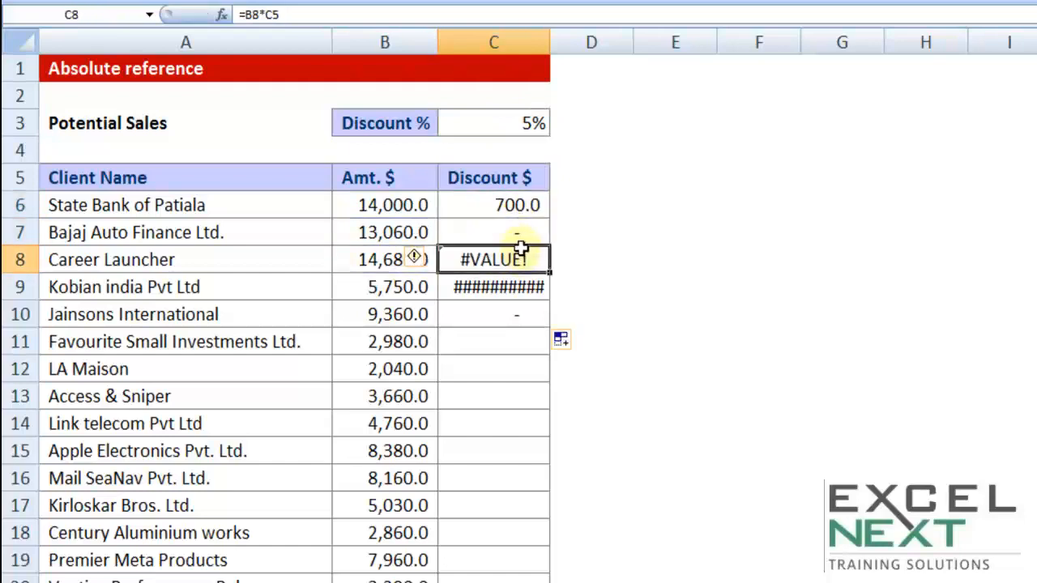
Delete the faulty formulas in C6:C9
left_click(509, 205)
left_click_drag(508, 205, 502, 287)
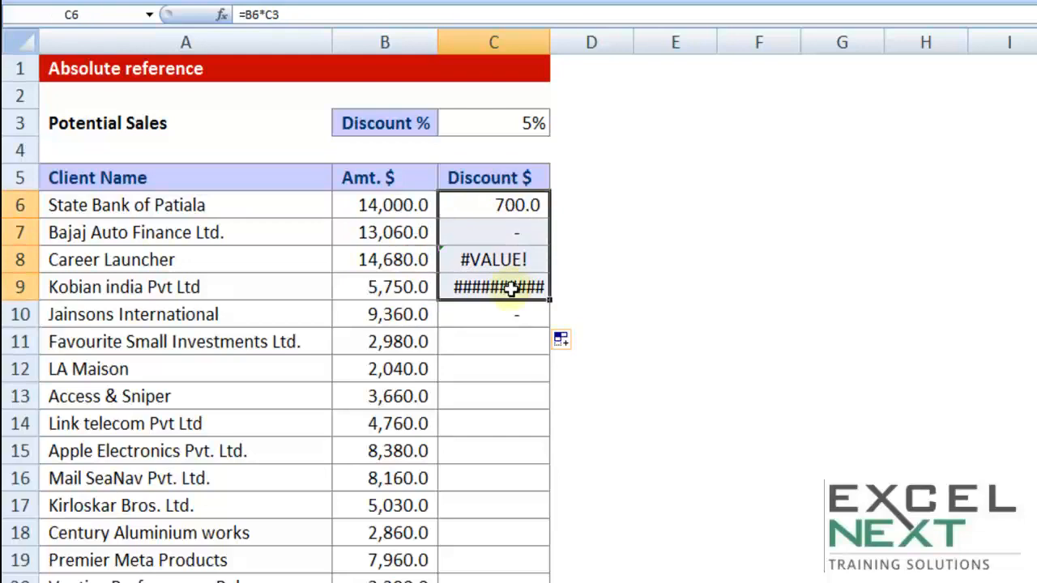
key("Delete")
left_click(503, 205)
Enter =B6*$C$3 in C6, locking the Discount % reference with F4
type("=")
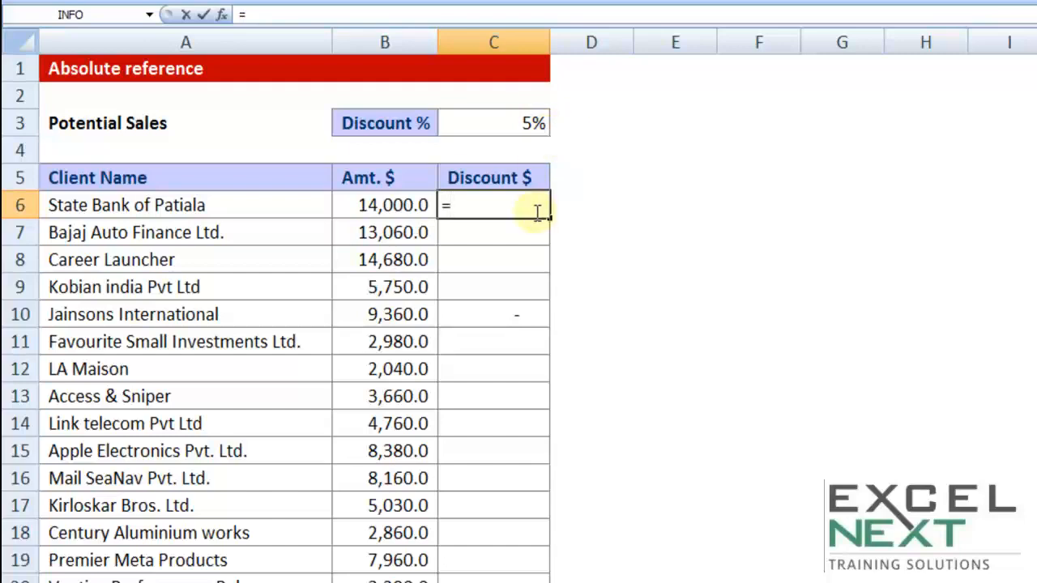
left_click(389, 205)
type("*")
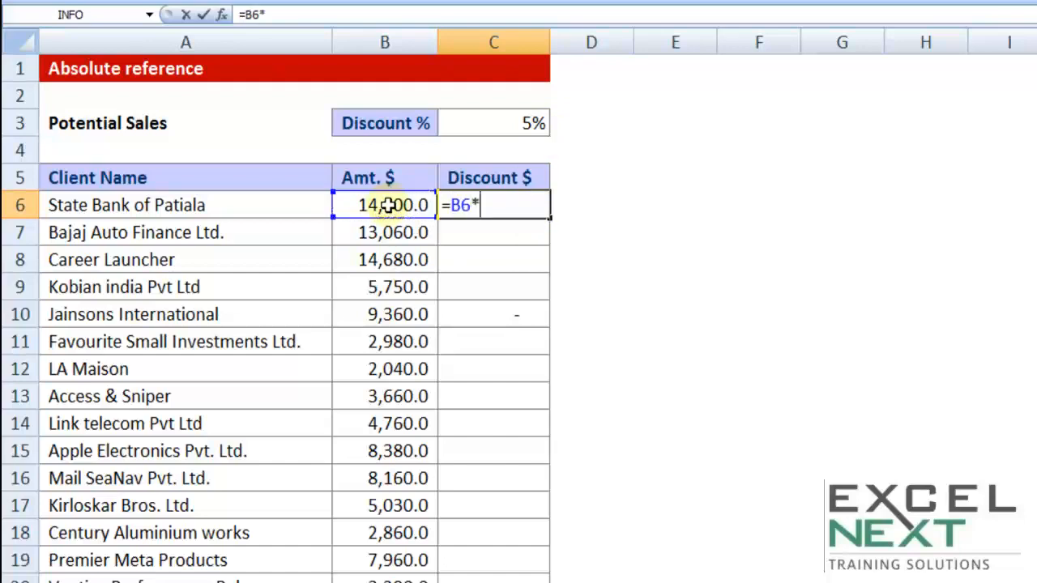
left_click(505, 123)
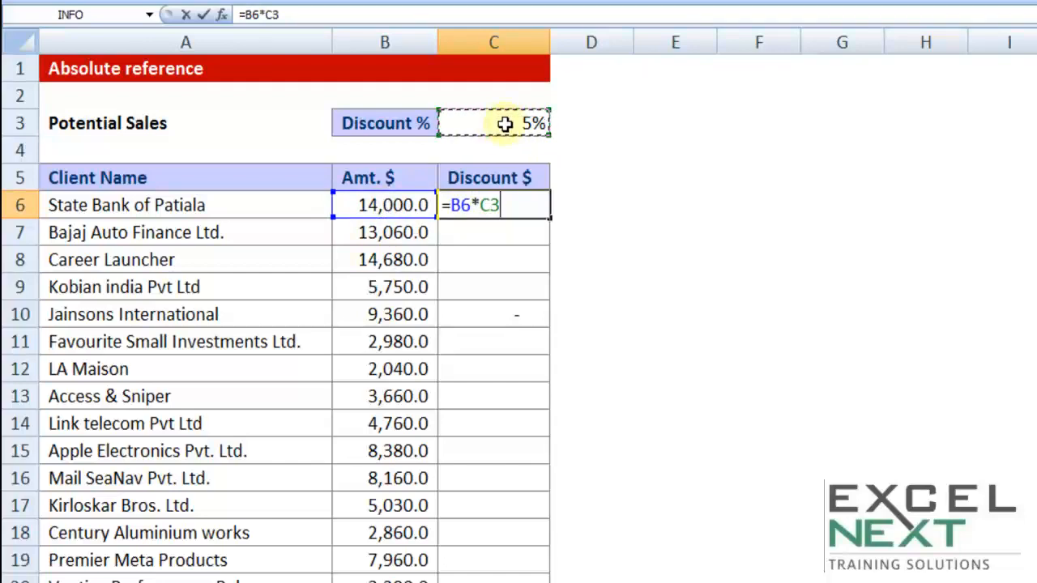
key("F4")
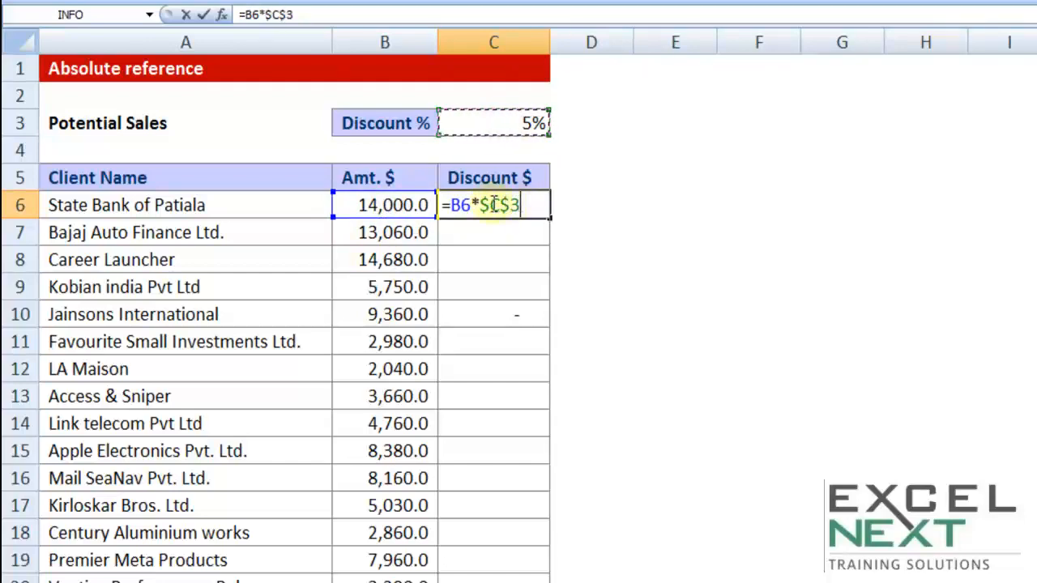
left_click_drag(480, 205, 528, 205)
left_click(527, 204)
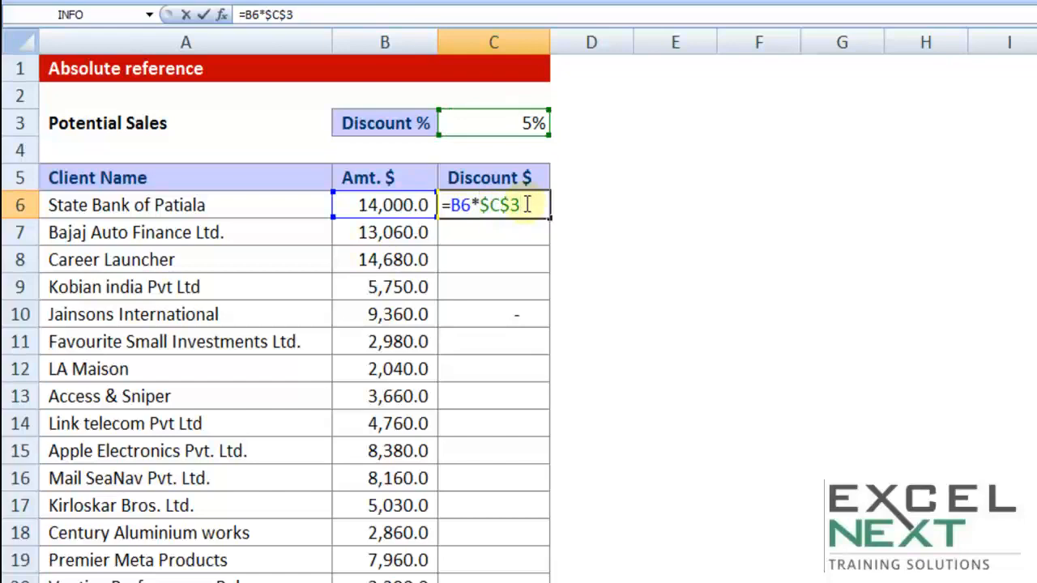
key("Return")
left_click(523, 204)
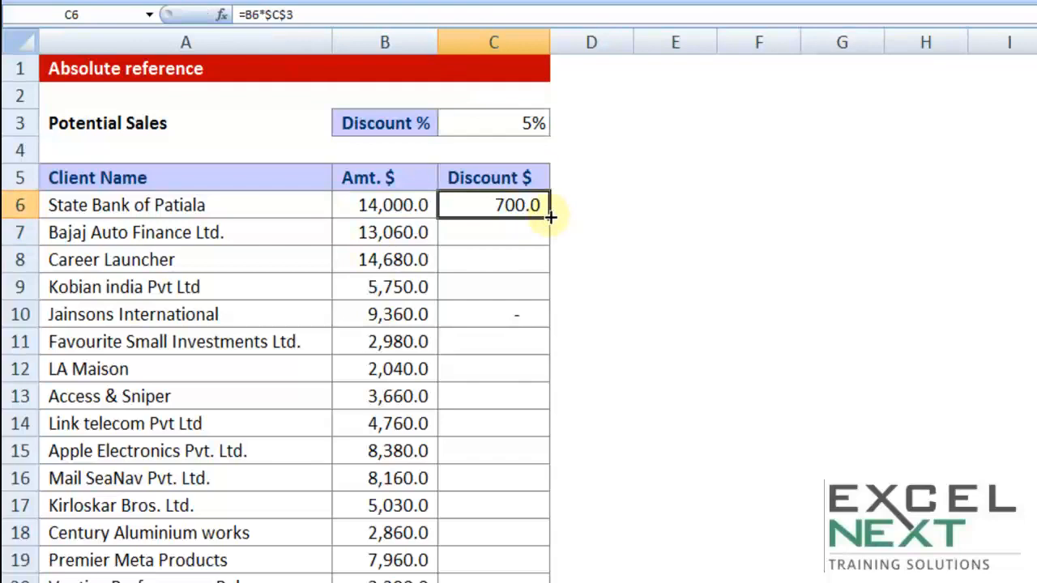
Clear the partial fill in C7:C11 and copy C6's =B6*$C$3 down to C23
left_click_drag(550, 217, 551, 296)
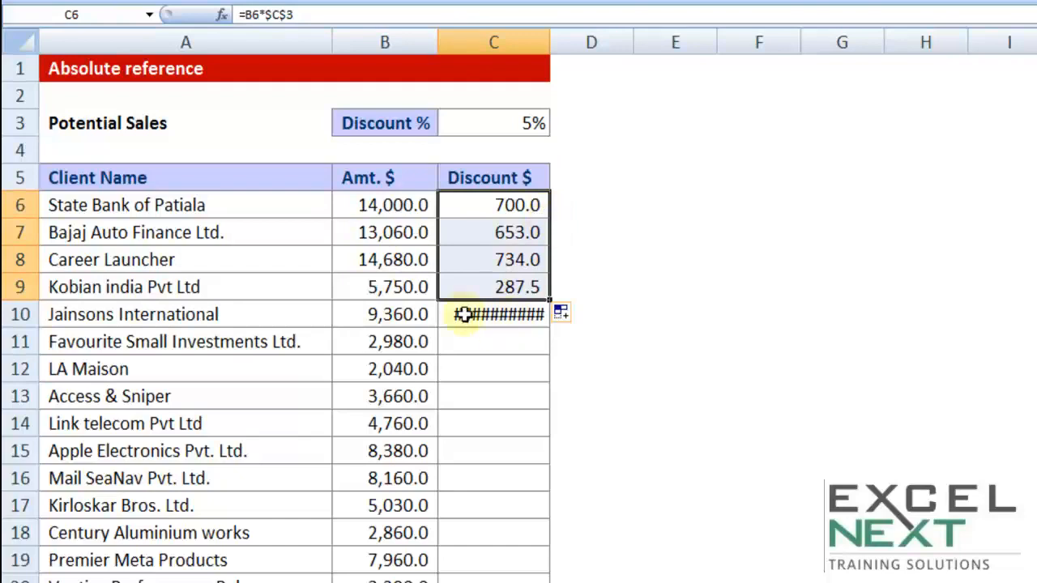
left_click(512, 232)
left_click_drag(508, 265, 510, 348)
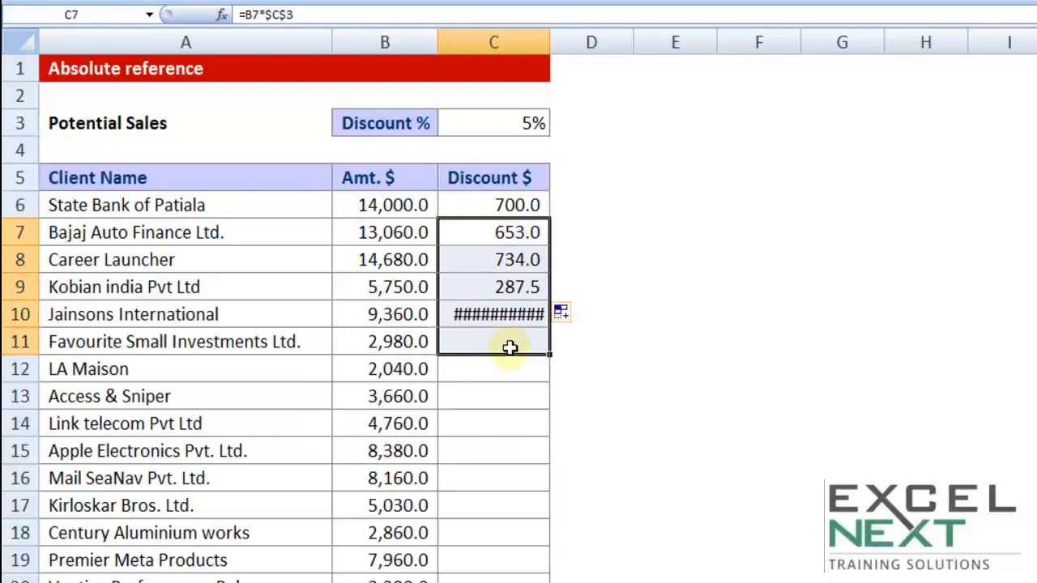
key("Delete")
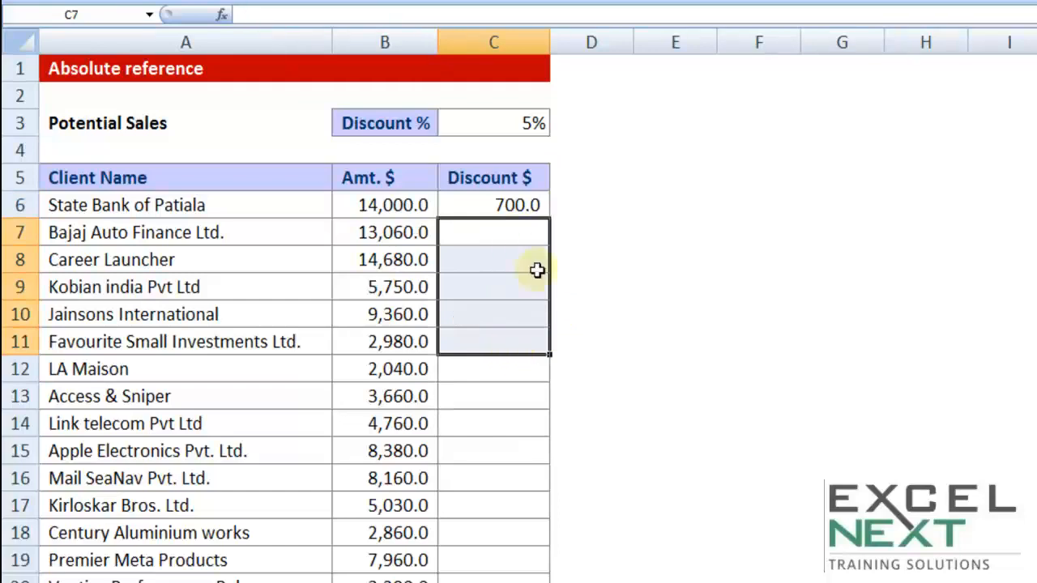
left_click(530, 204)
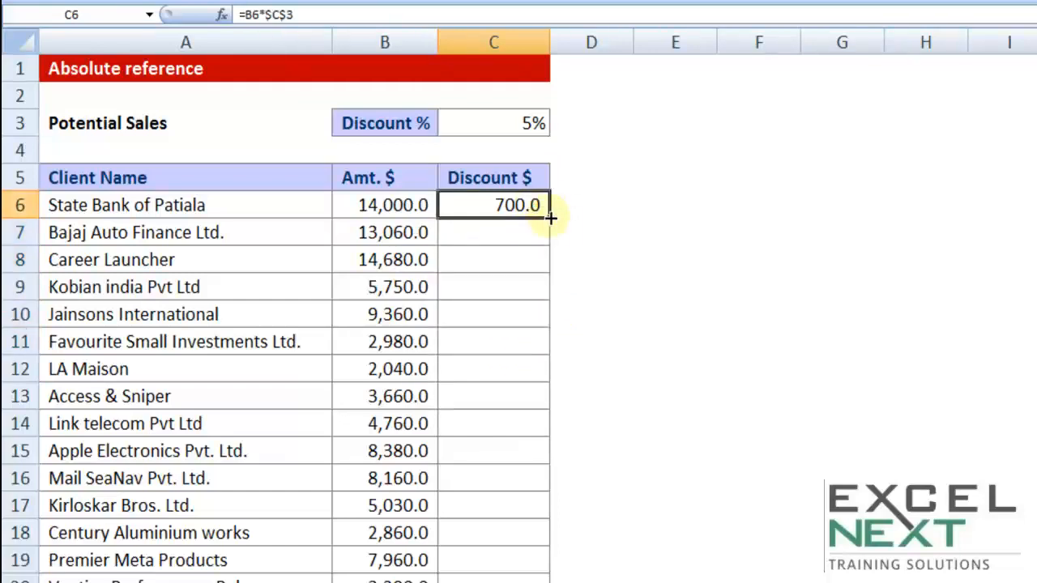
double_click(549, 217)
scroll(685, 372, "down", 2)
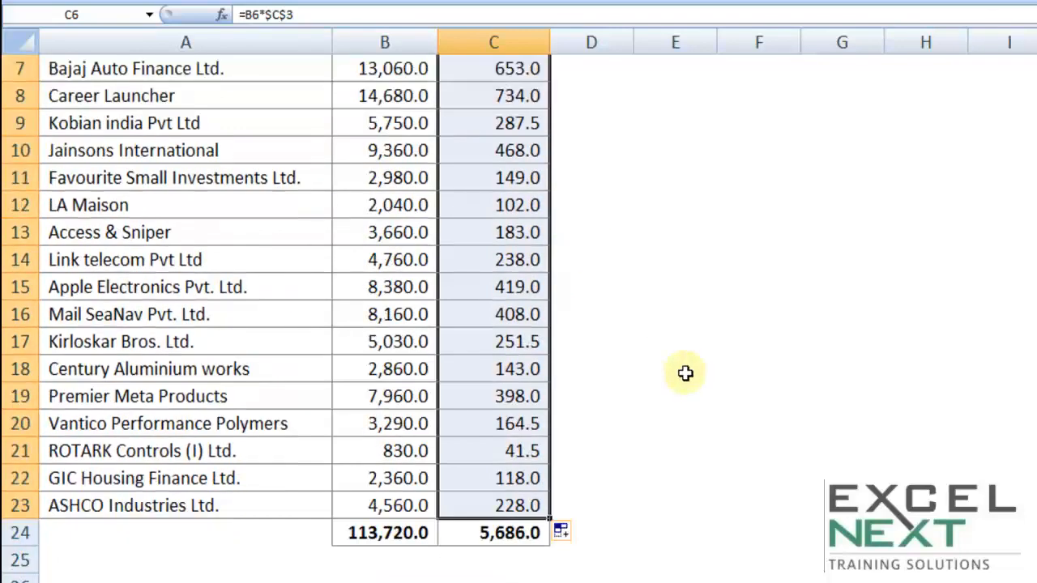
scroll(524, 276, "up", 2)
Check that the formulas in C6 through C12 all reference $C$3
double_click(523, 206)
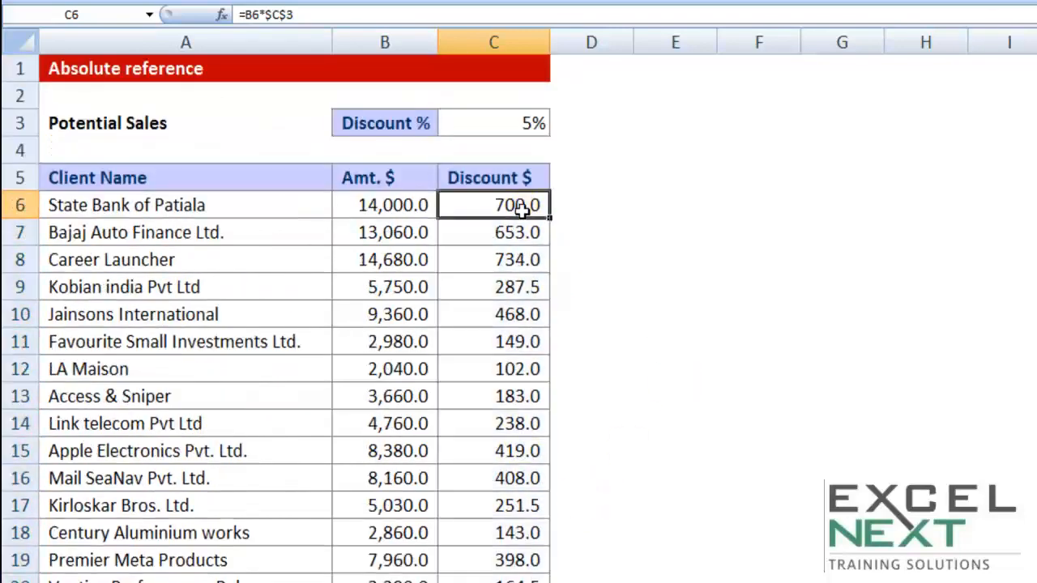
double_click(522, 232)
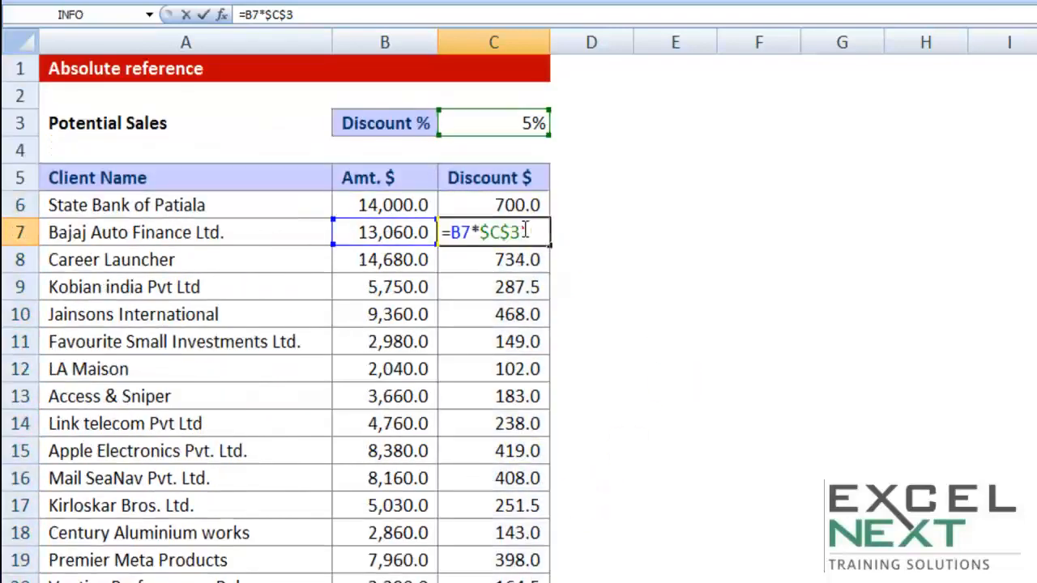
double_click(516, 260)
left_click(515, 286)
double_click(515, 286)
key("Escape")
double_click(515, 313)
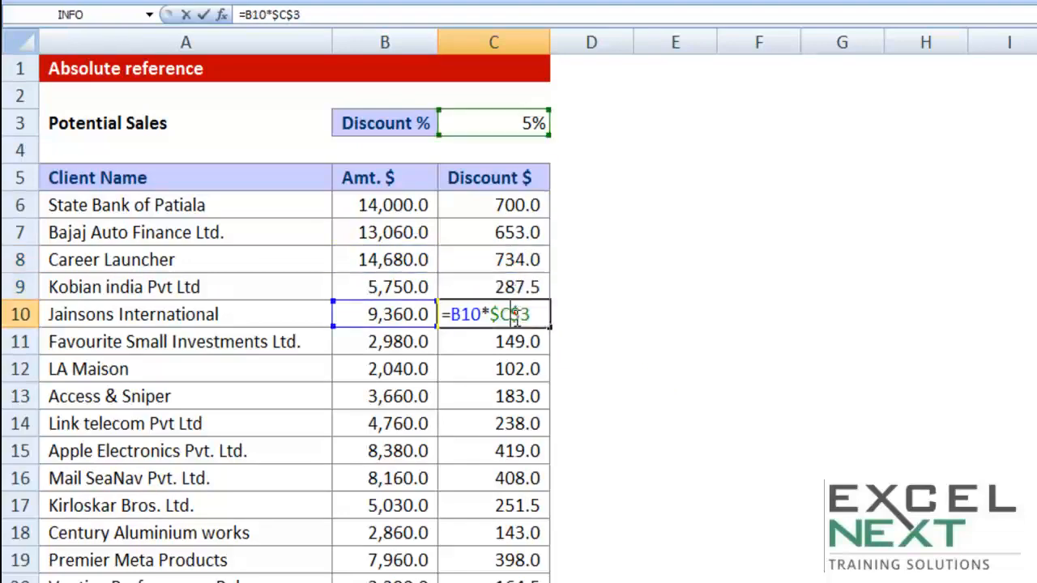
key("Escape")
double_click(516, 340)
key("Escape")
double_click(516, 368)
key("Escape")
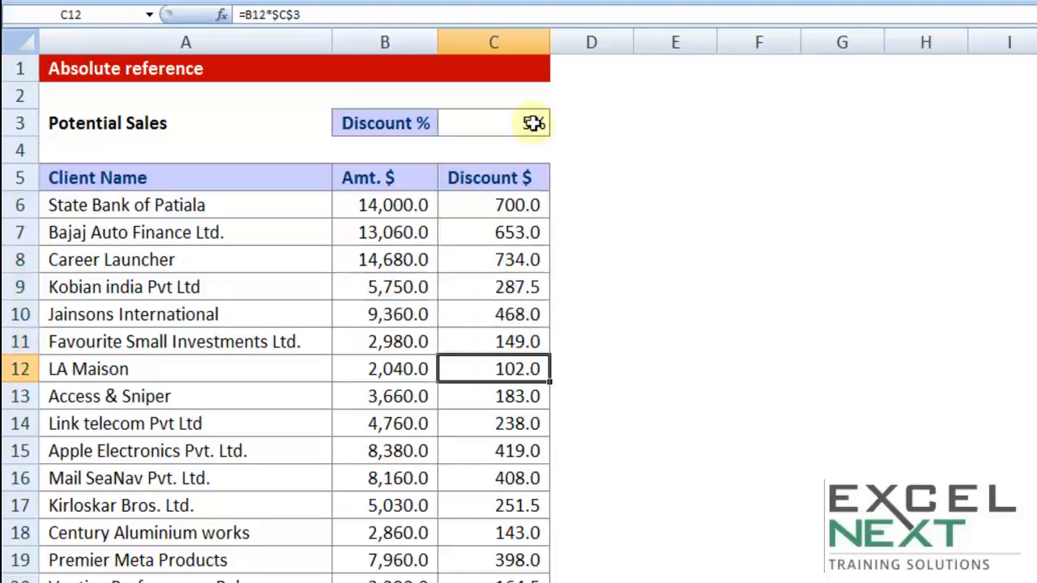
Change the Discount % in C3 to 25%
left_click(533, 124)
type("25")
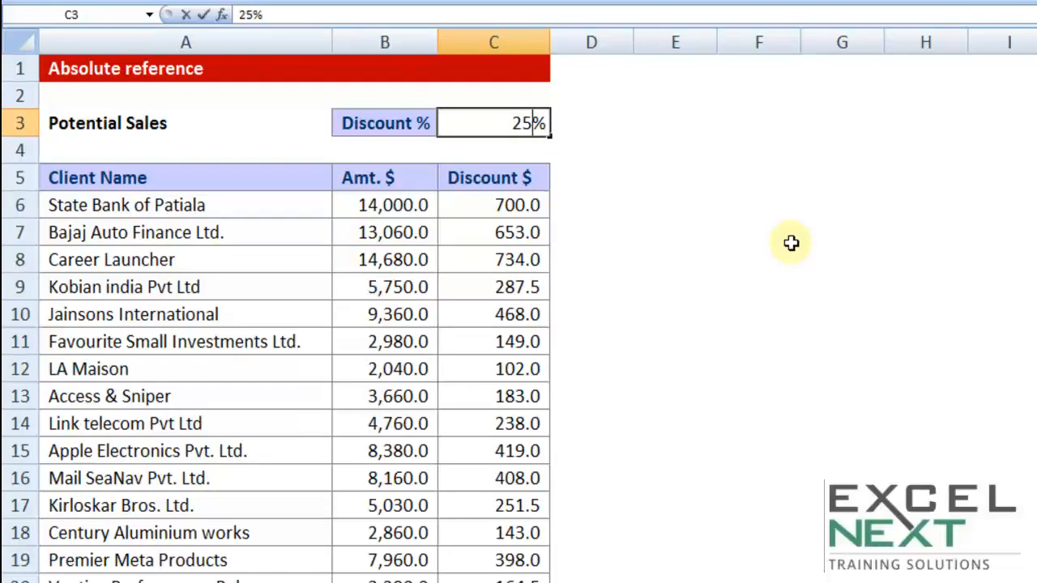
key("Return")
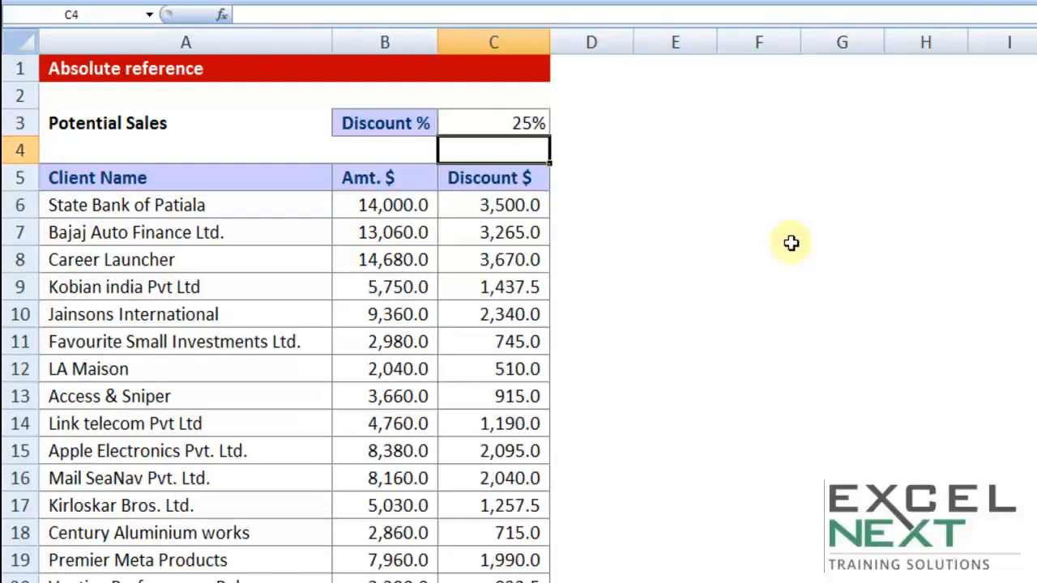
Replace $C$3 in C6 with a hard-coded 25% and fill it down the column
double_click(512, 207)
left_click_drag(478, 205, 565, 211)
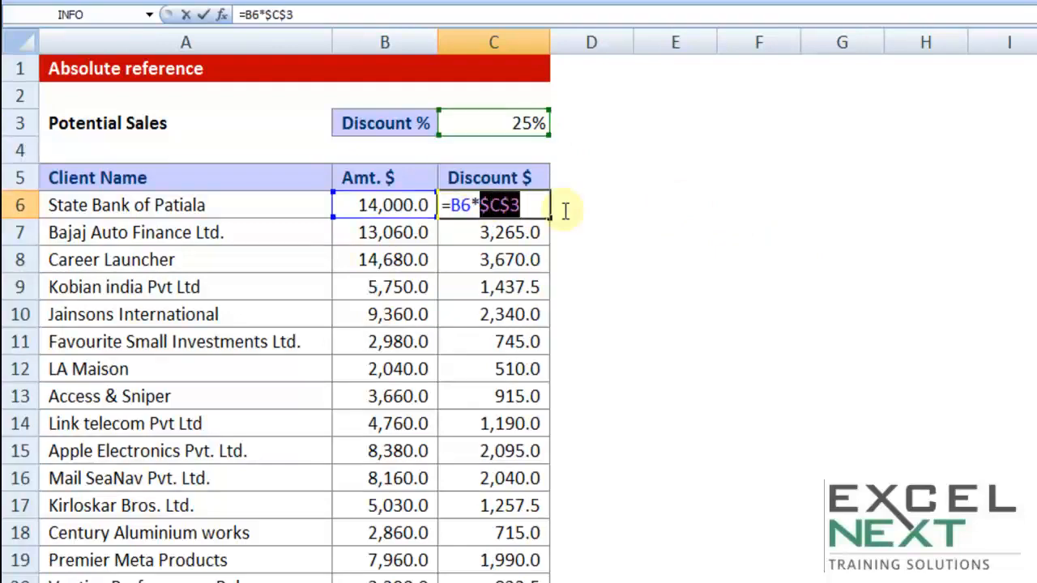
type("1")
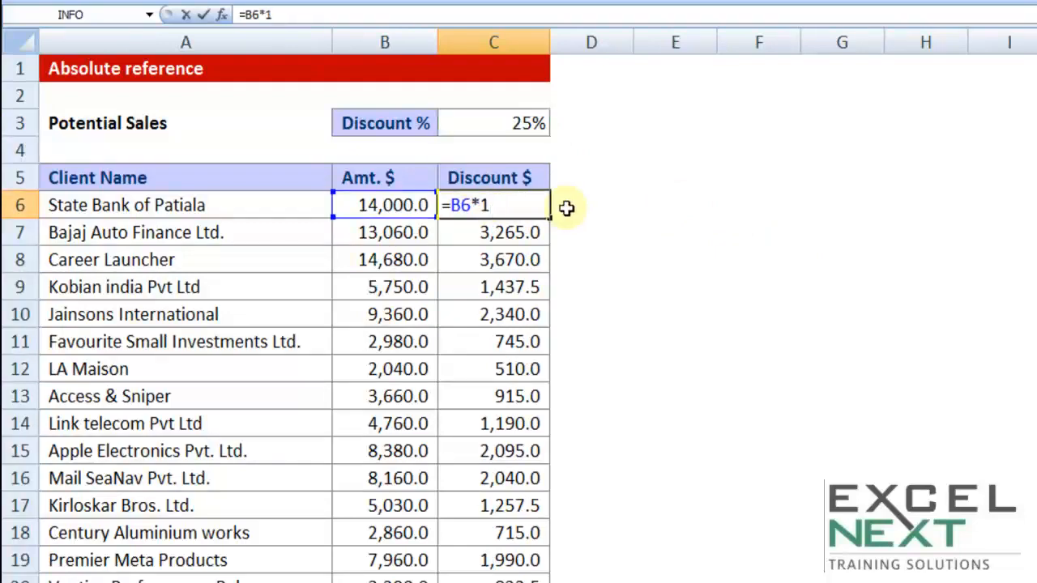
key("BackSpace")
type("25%")
key("Return")
left_click(547, 215)
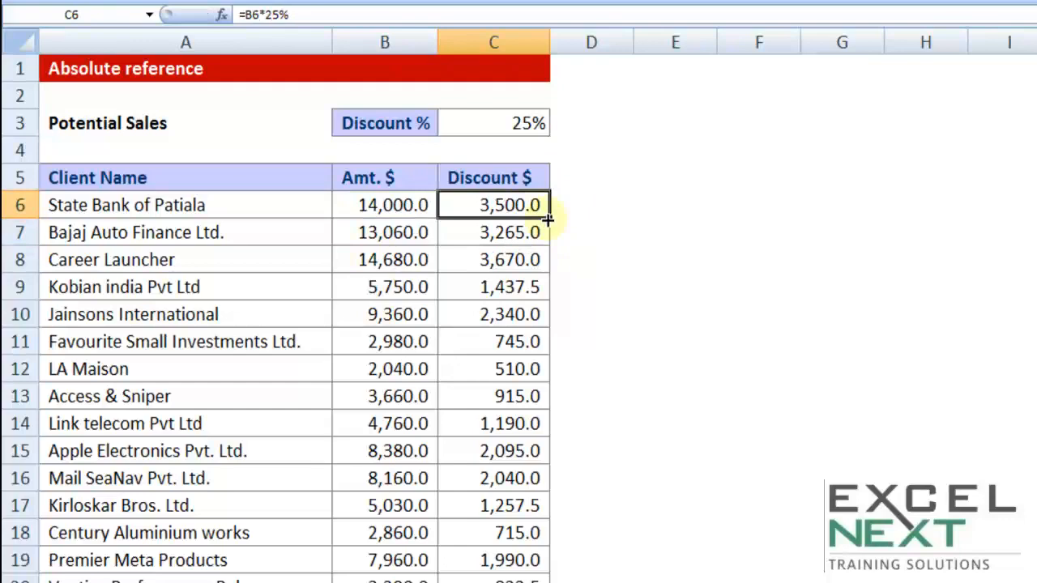
double_click(547, 218)
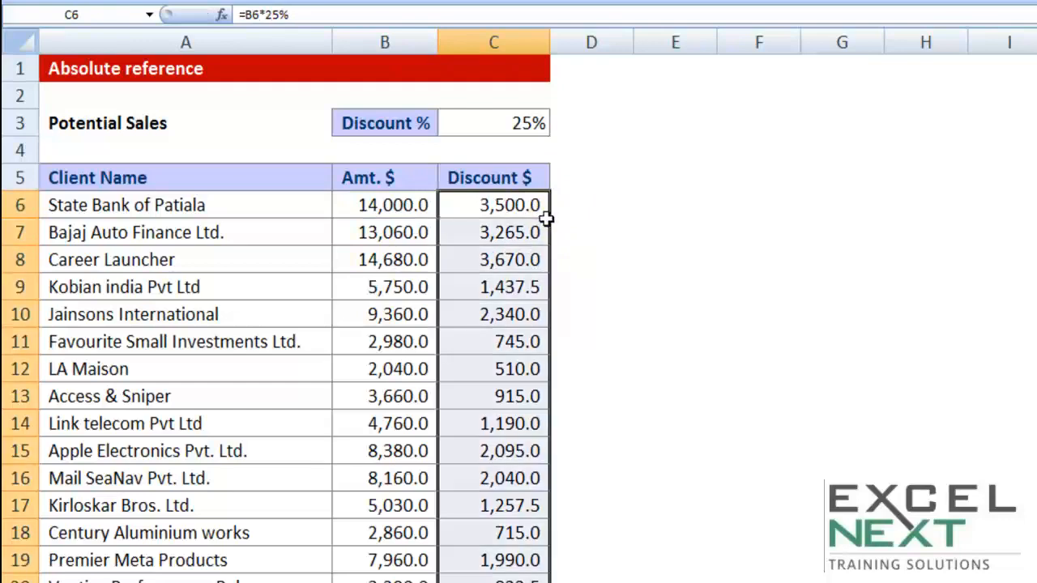
Change C3 to 75% and select the hard-coded 25% in C6's formula
left_click(507, 123)
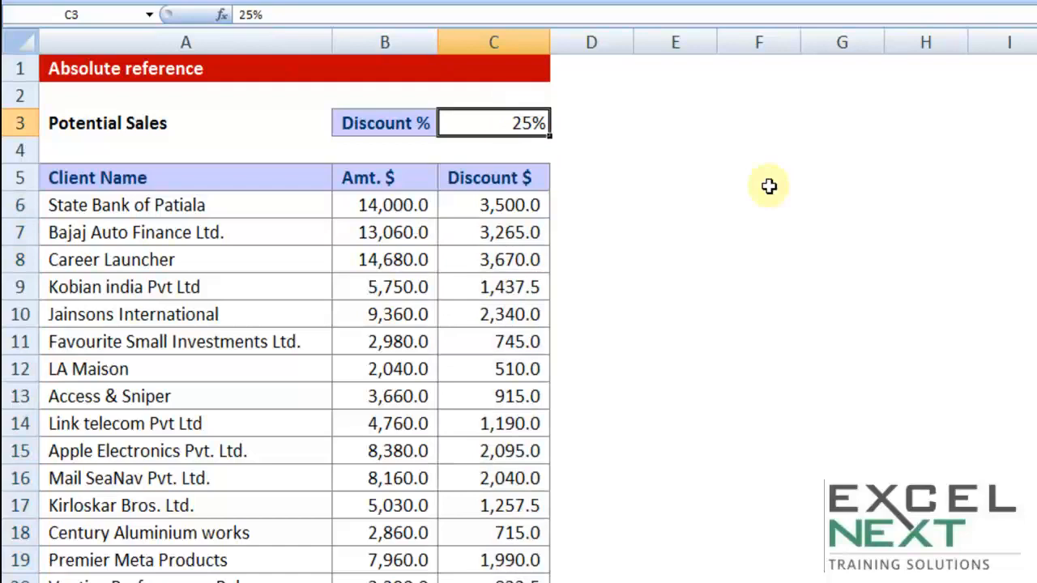
type("75")
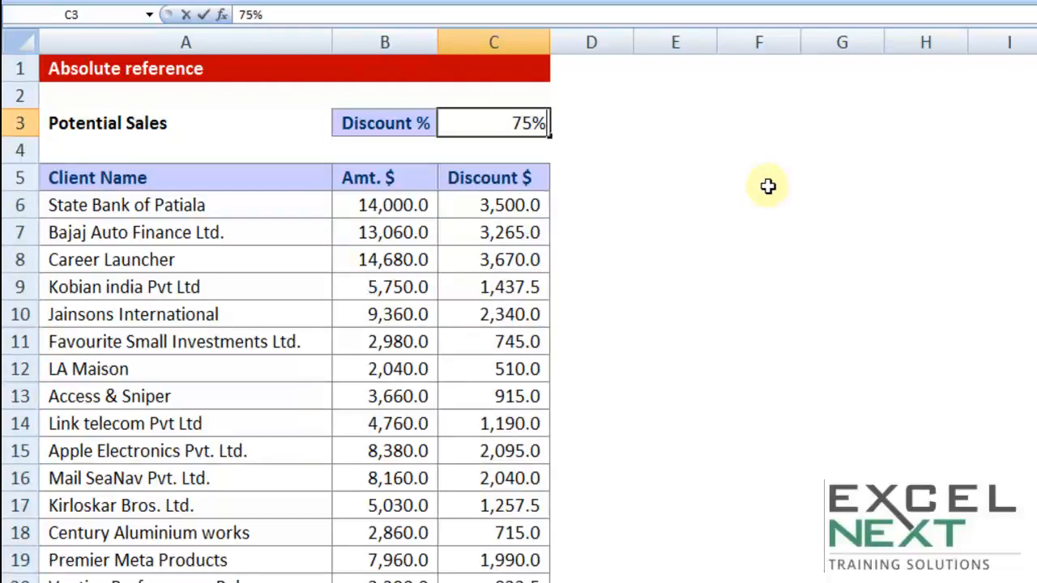
key("Return")
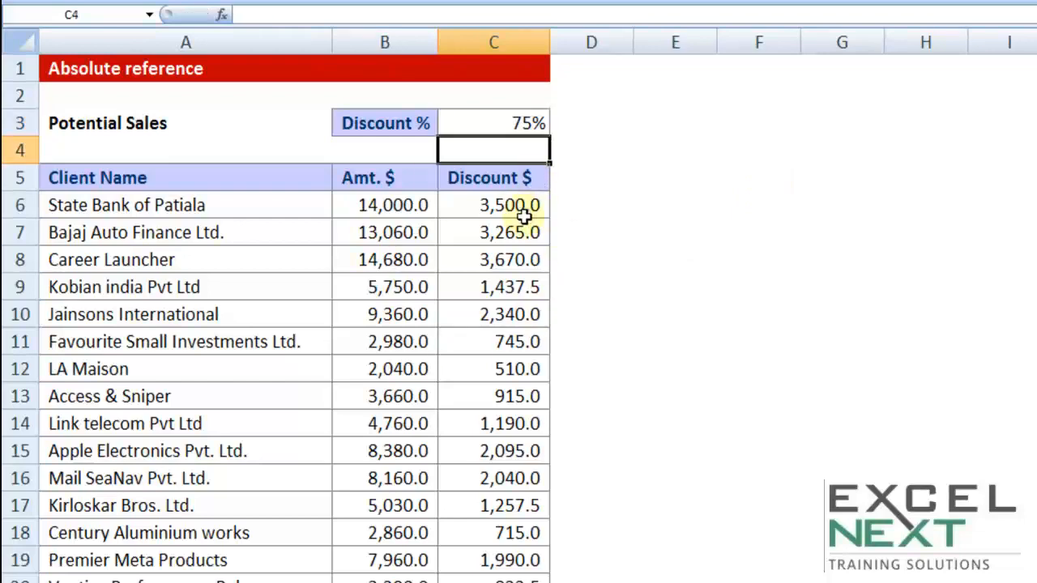
double_click(518, 212)
left_click_drag(483, 205, 540, 204)
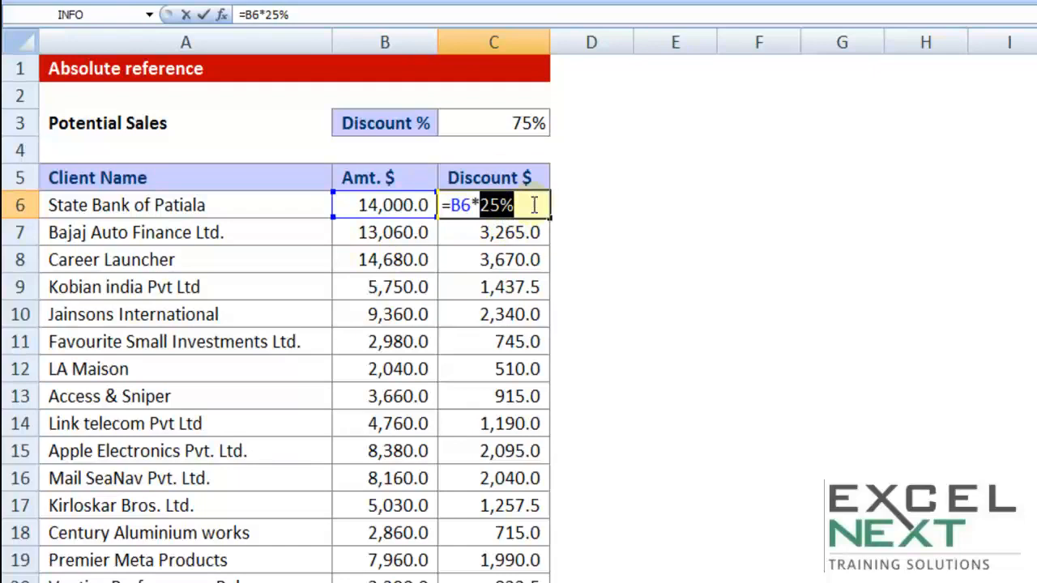
Swap C6's 25% back to $C$3 and refill down to C23, totalling 85,290.0
key("BackSpace")
left_click(528, 125)
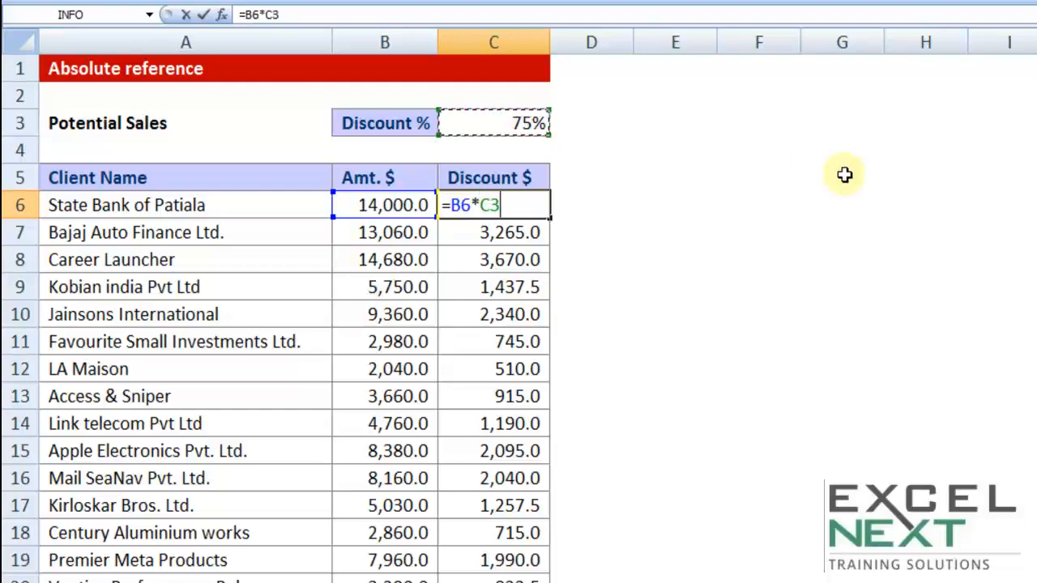
key("F4")
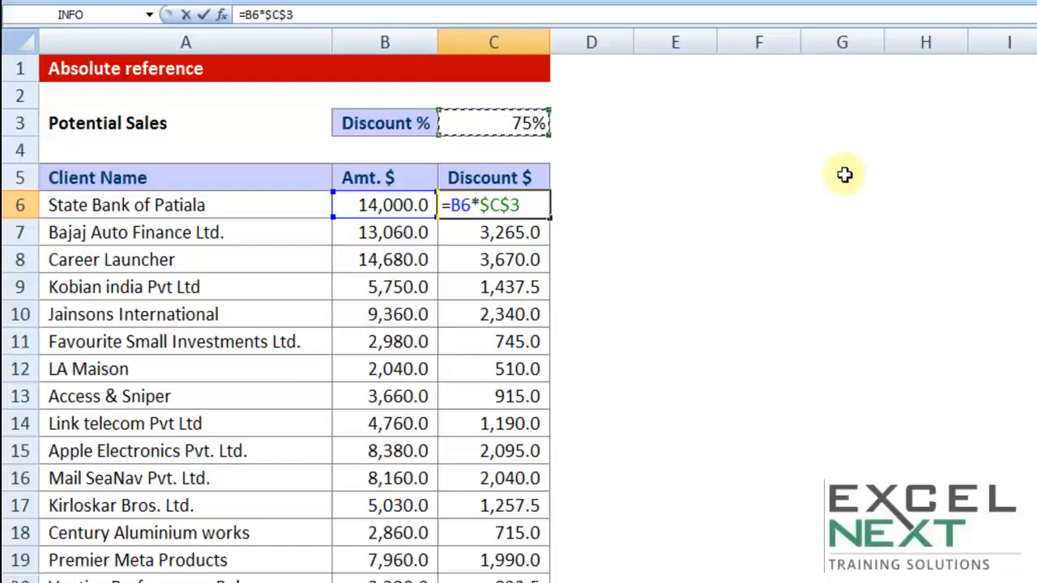
key("Return")
left_click(553, 203)
left_click(541, 209)
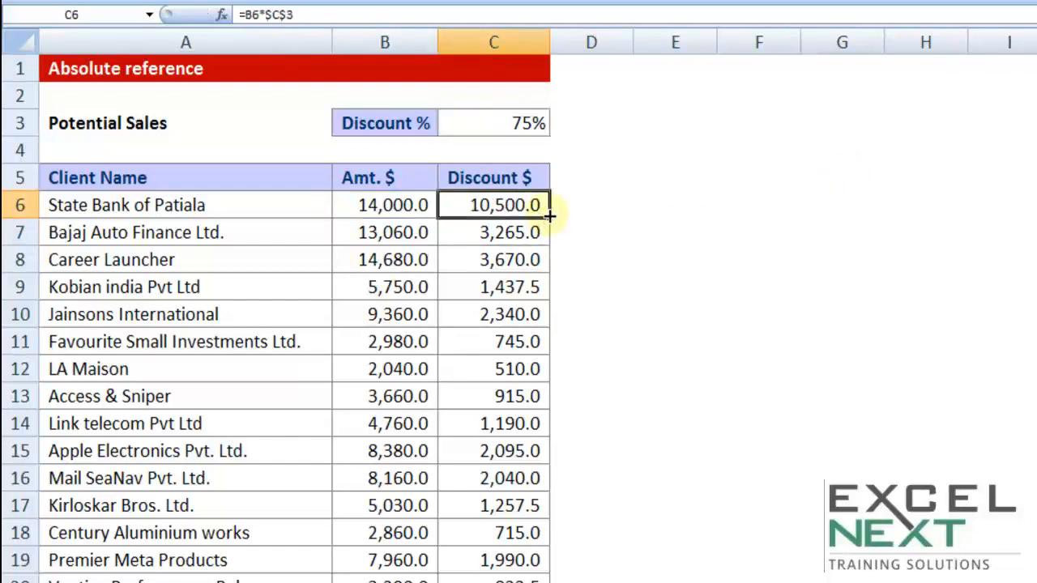
double_click(550, 215)
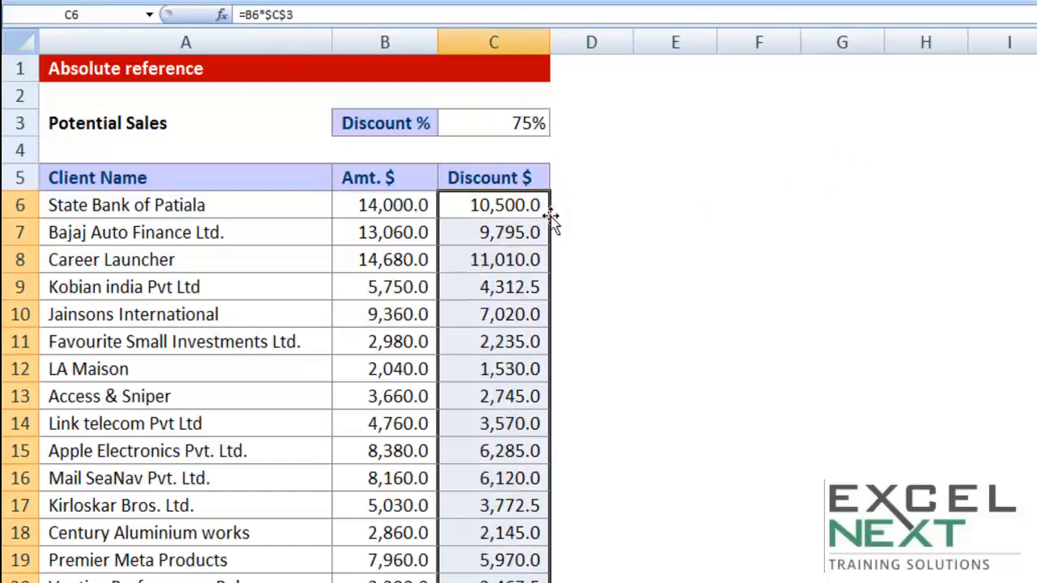
scroll(567, 311, "down", 3)
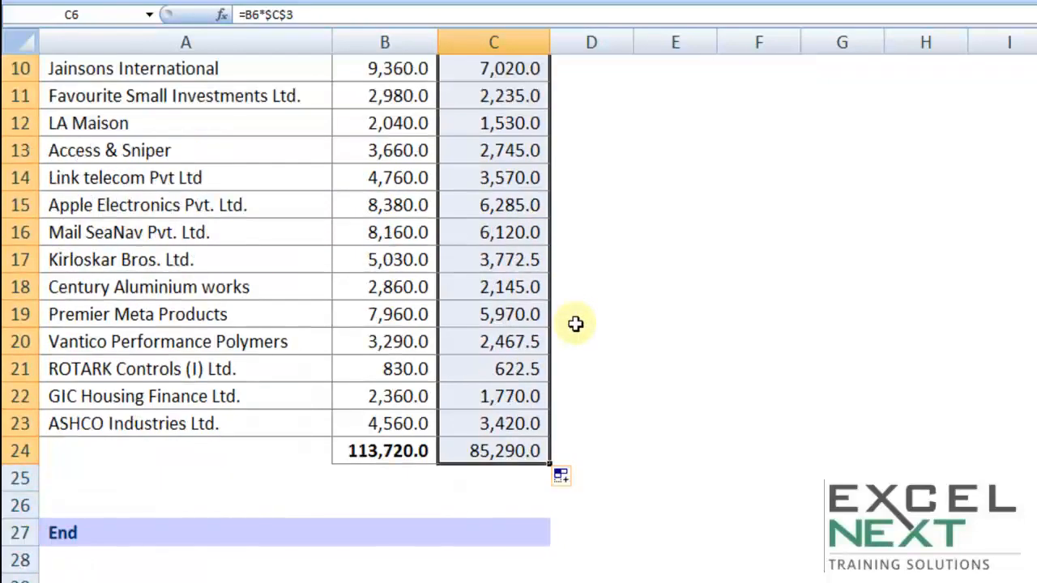
scroll(575, 324, "up", 2)
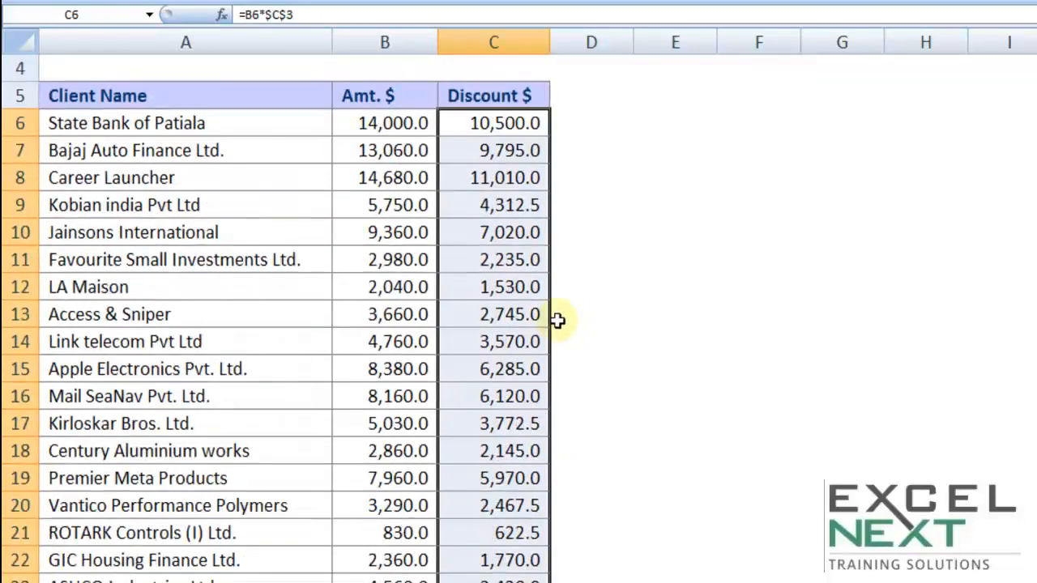